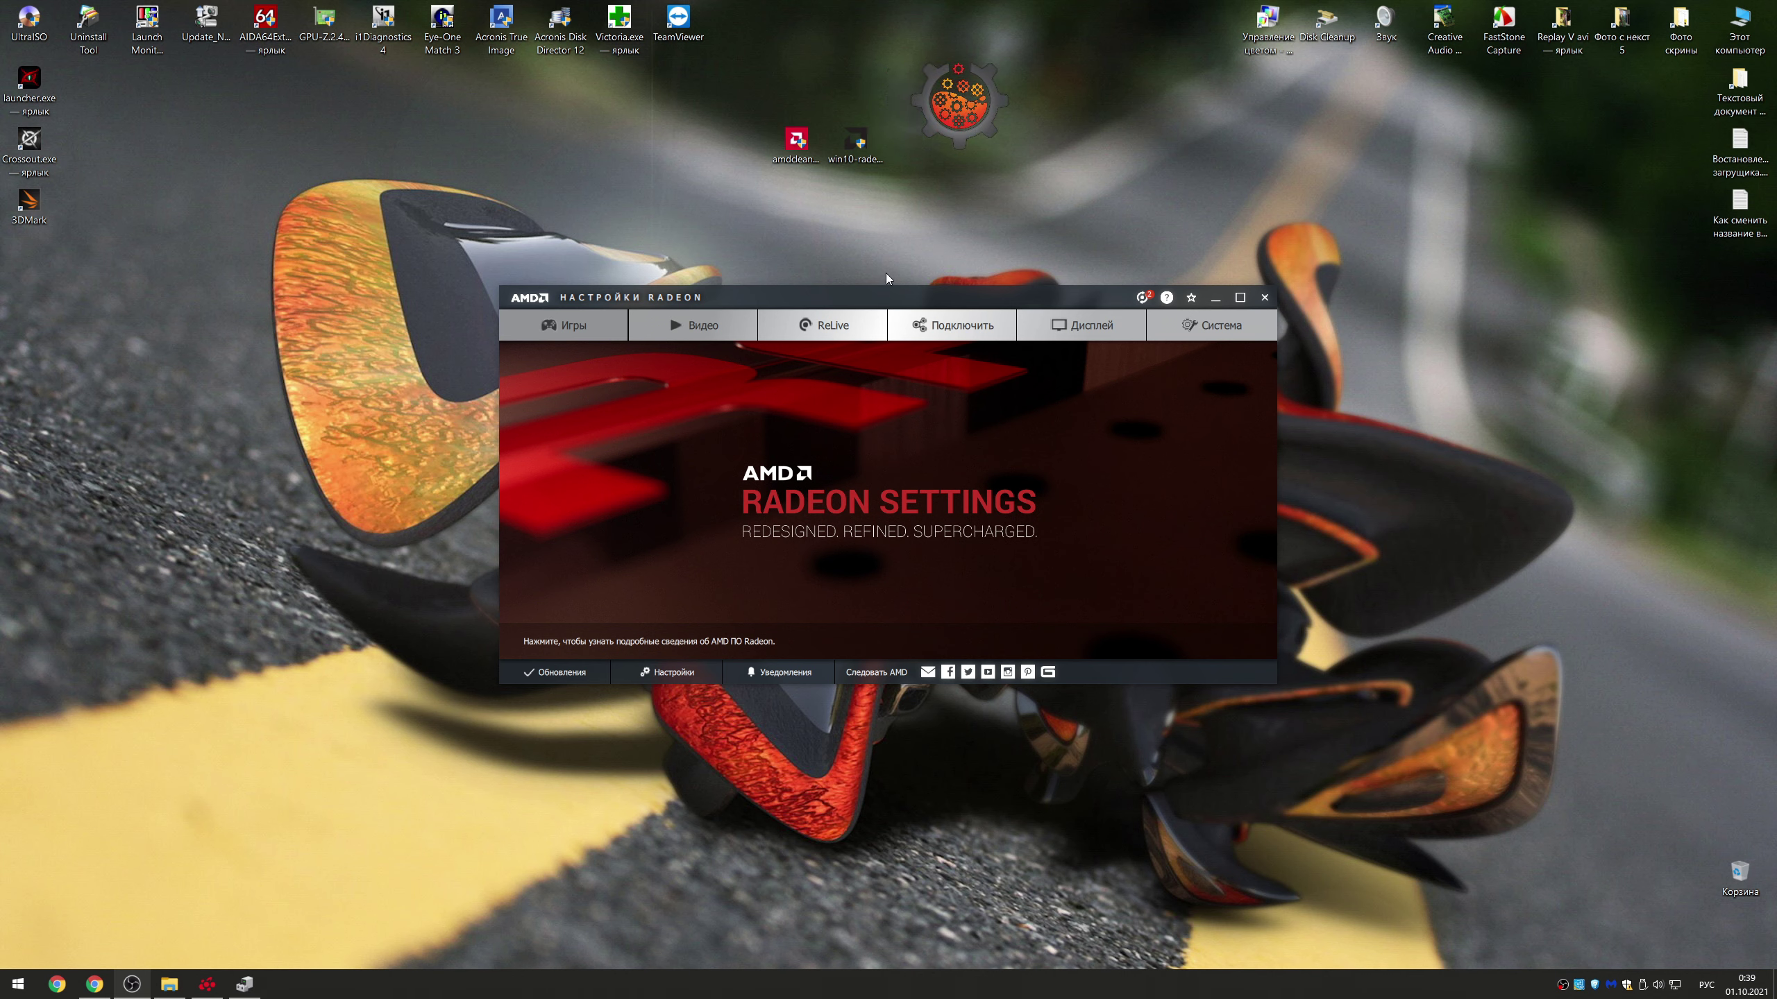
Step: Select the AMD cleanup utility and the Radeon Adrenalin 2019 edition installer on the desktop in turn to view their full file names
click(797, 146)
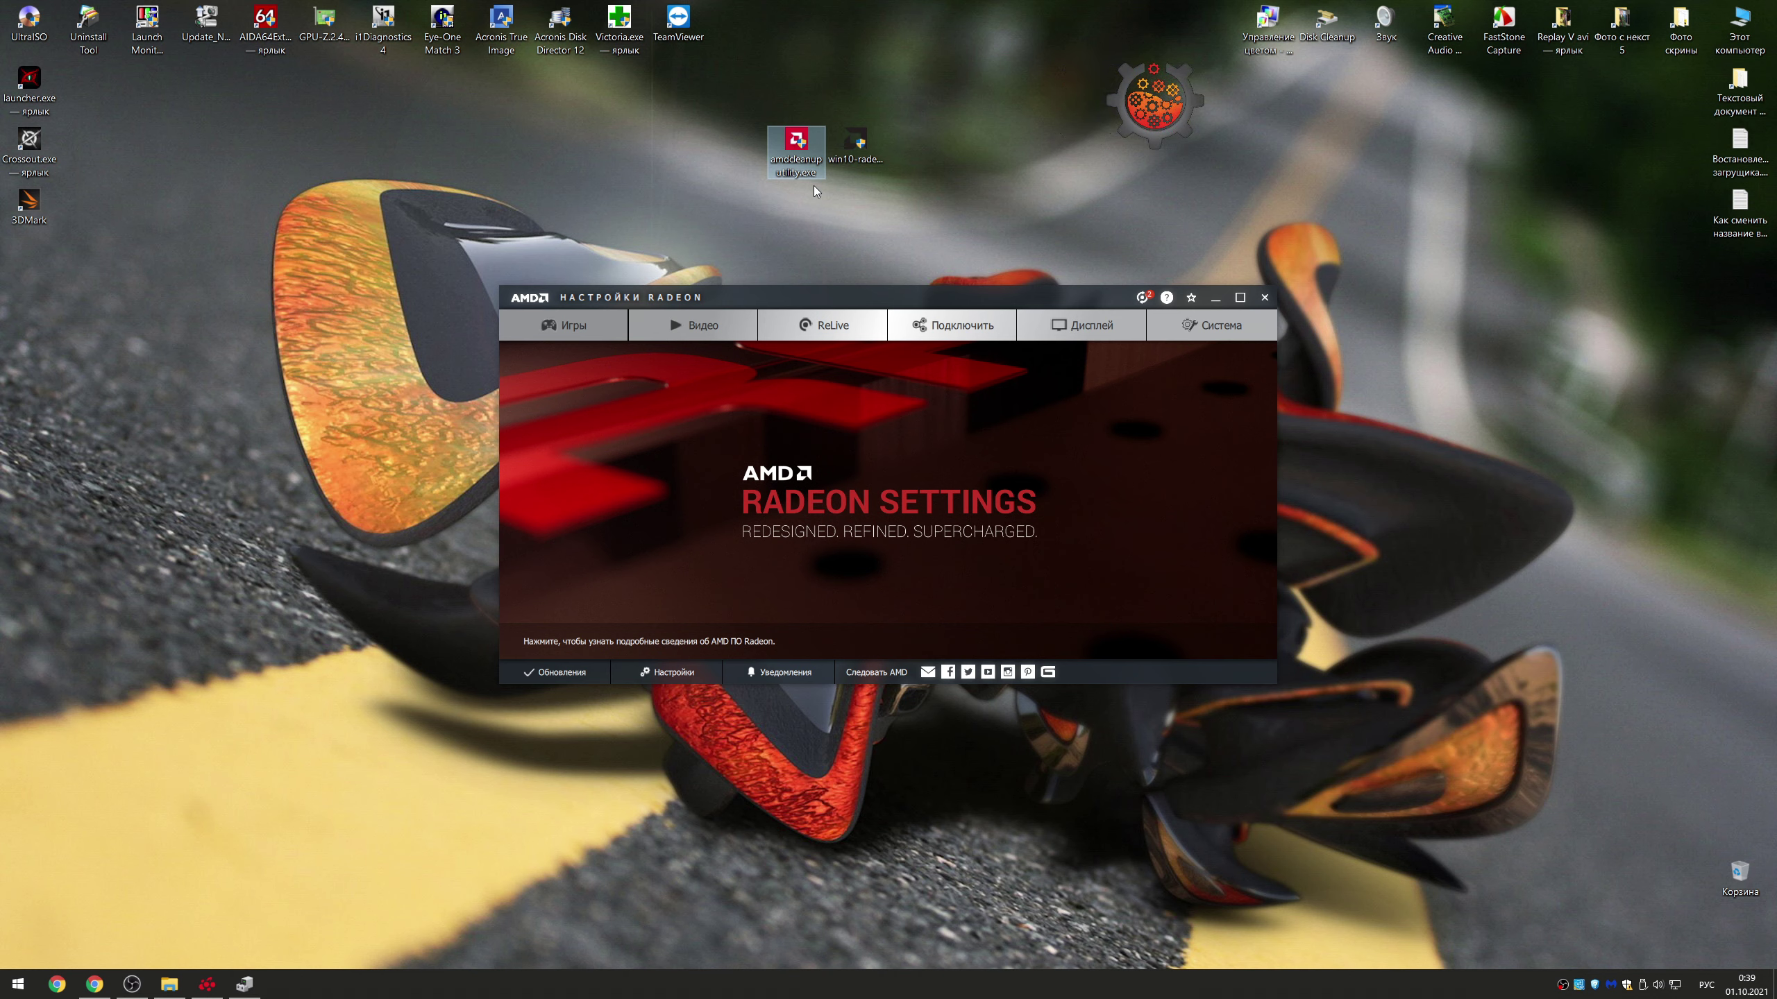
click(854, 143)
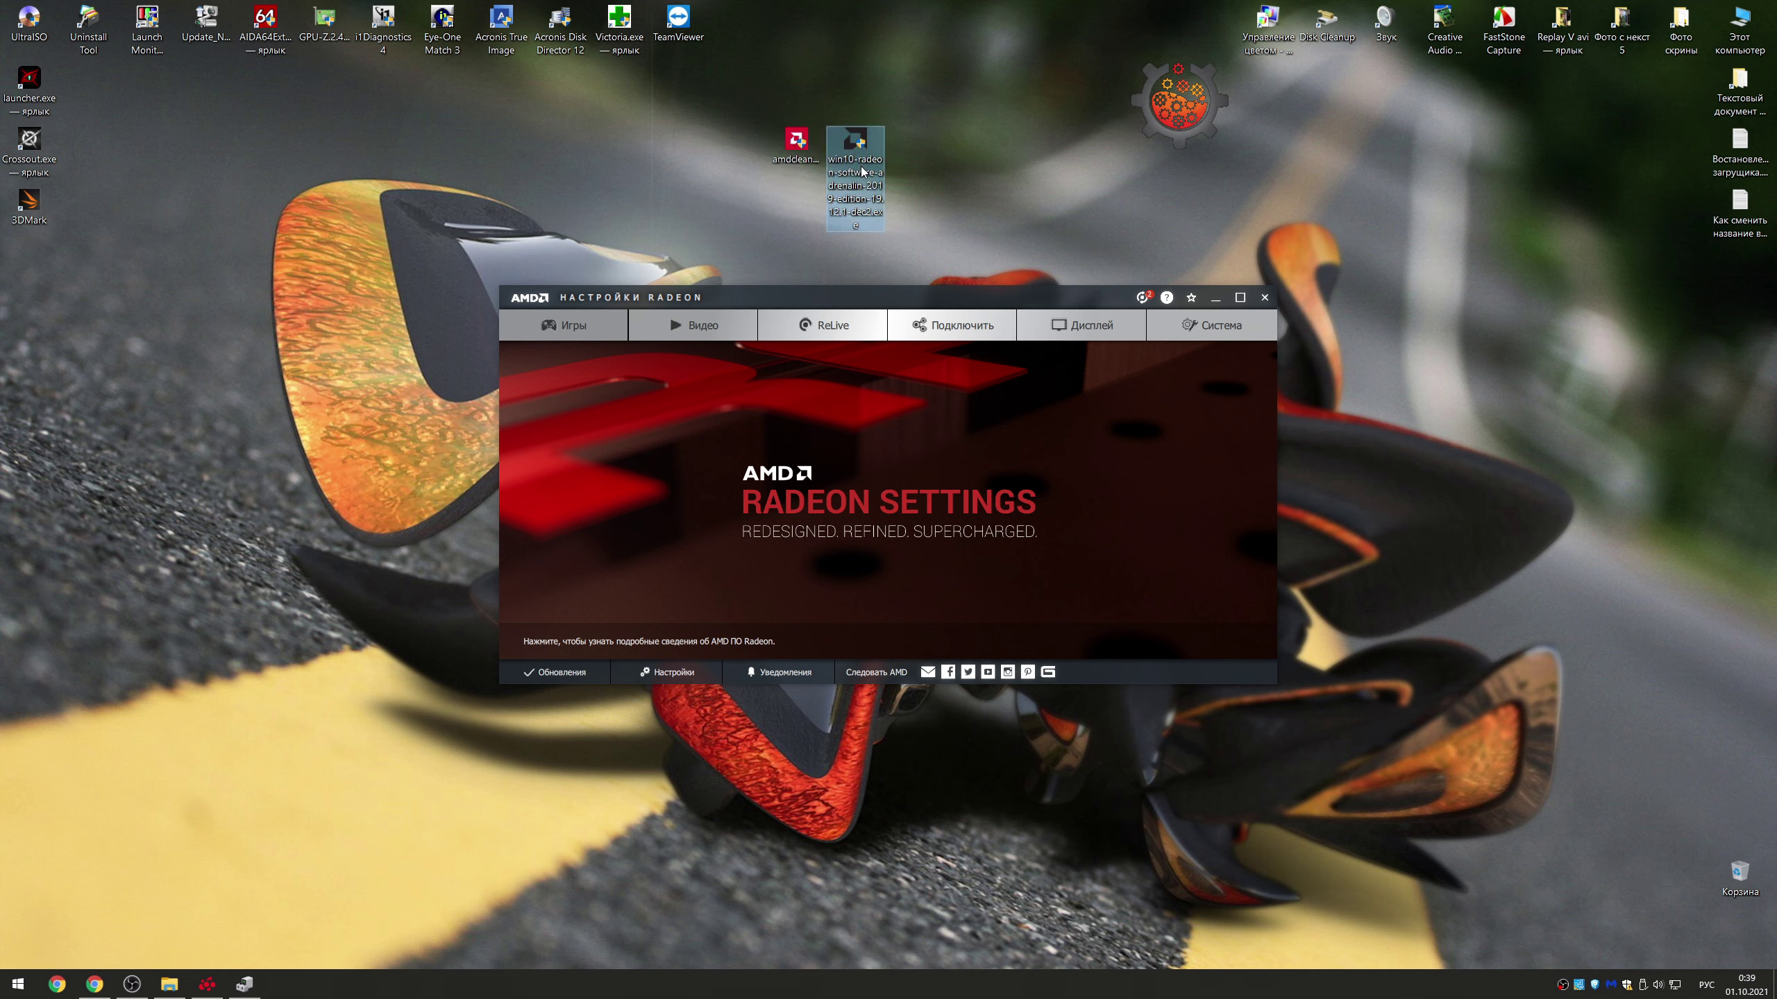
mouse_move(863, 170)
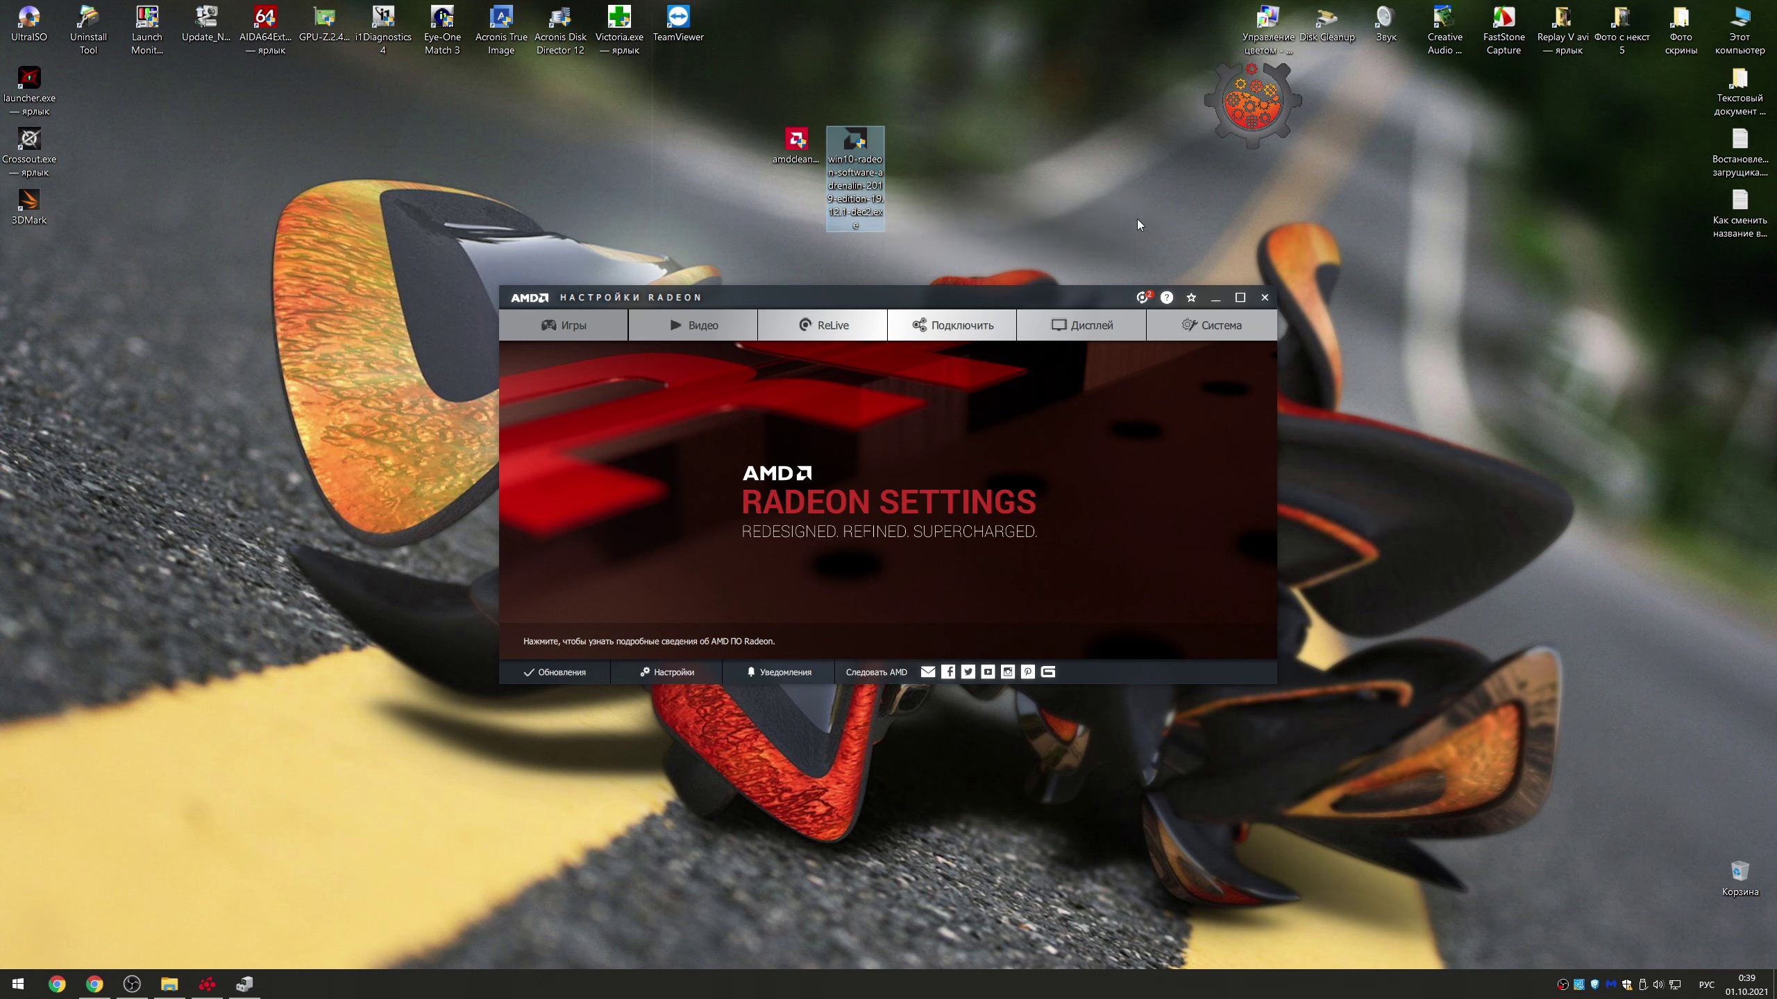
Step: View the additional preferences of Radeon Settings and return to its main page
click(729, 300)
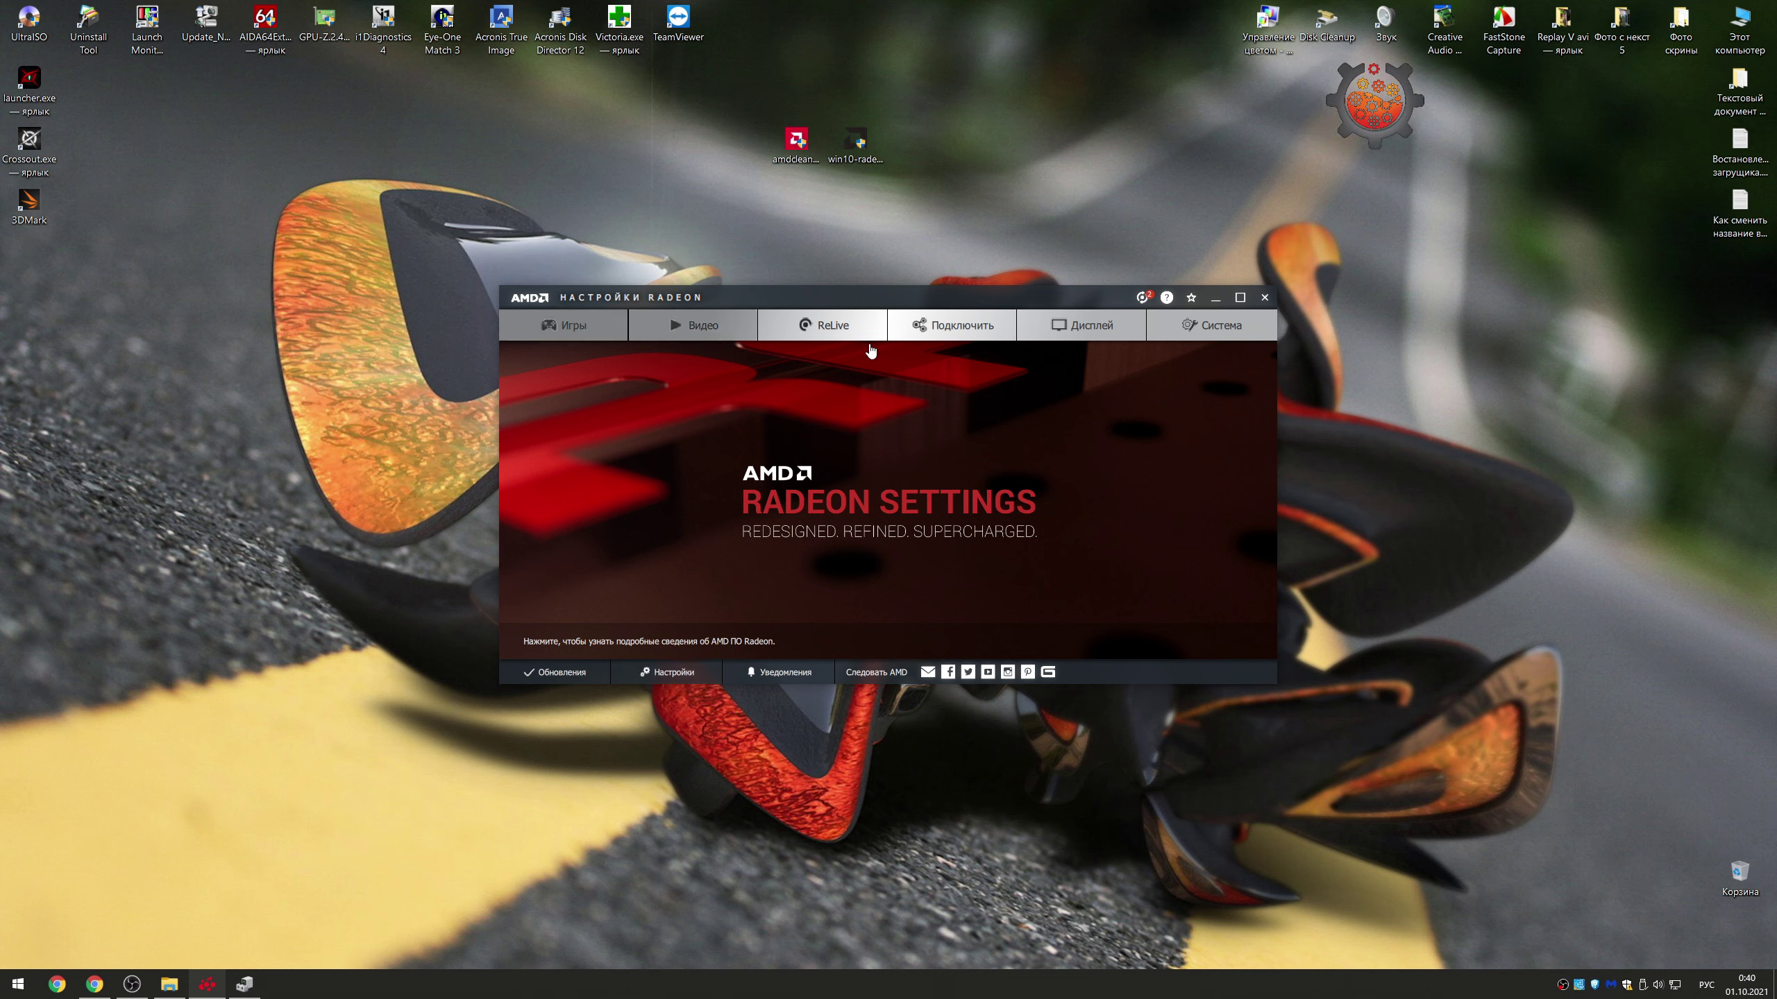
click(684, 669)
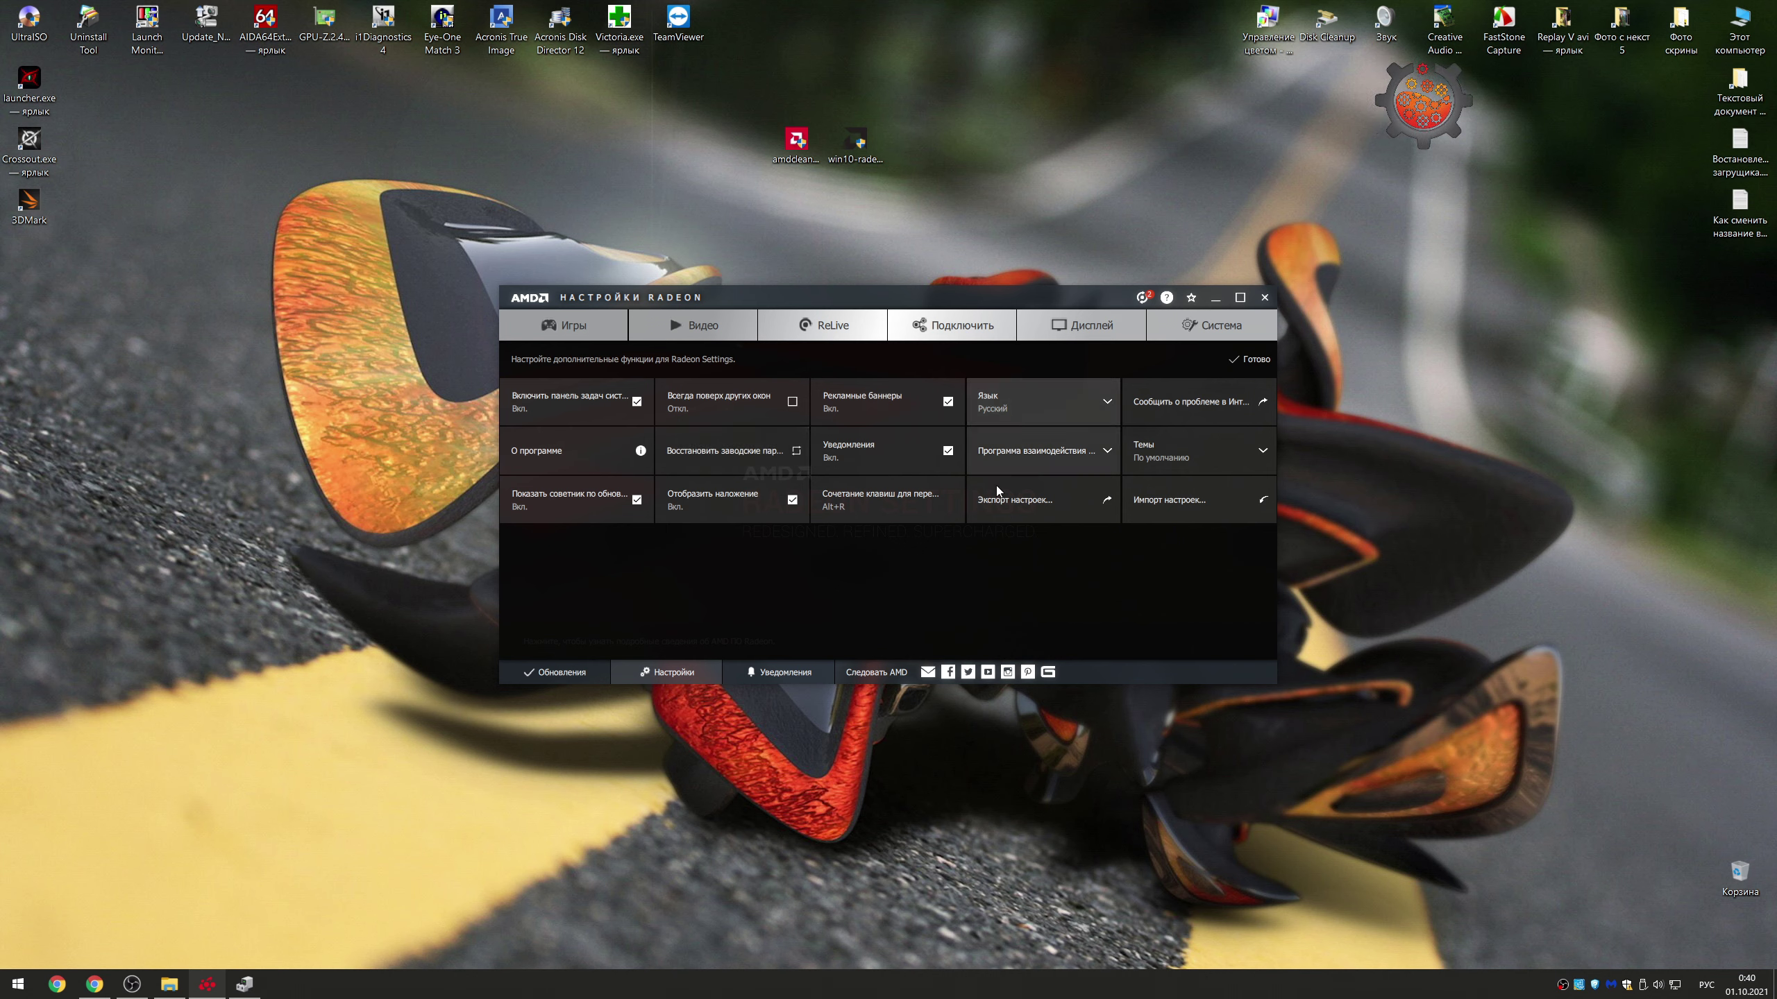
click(1247, 362)
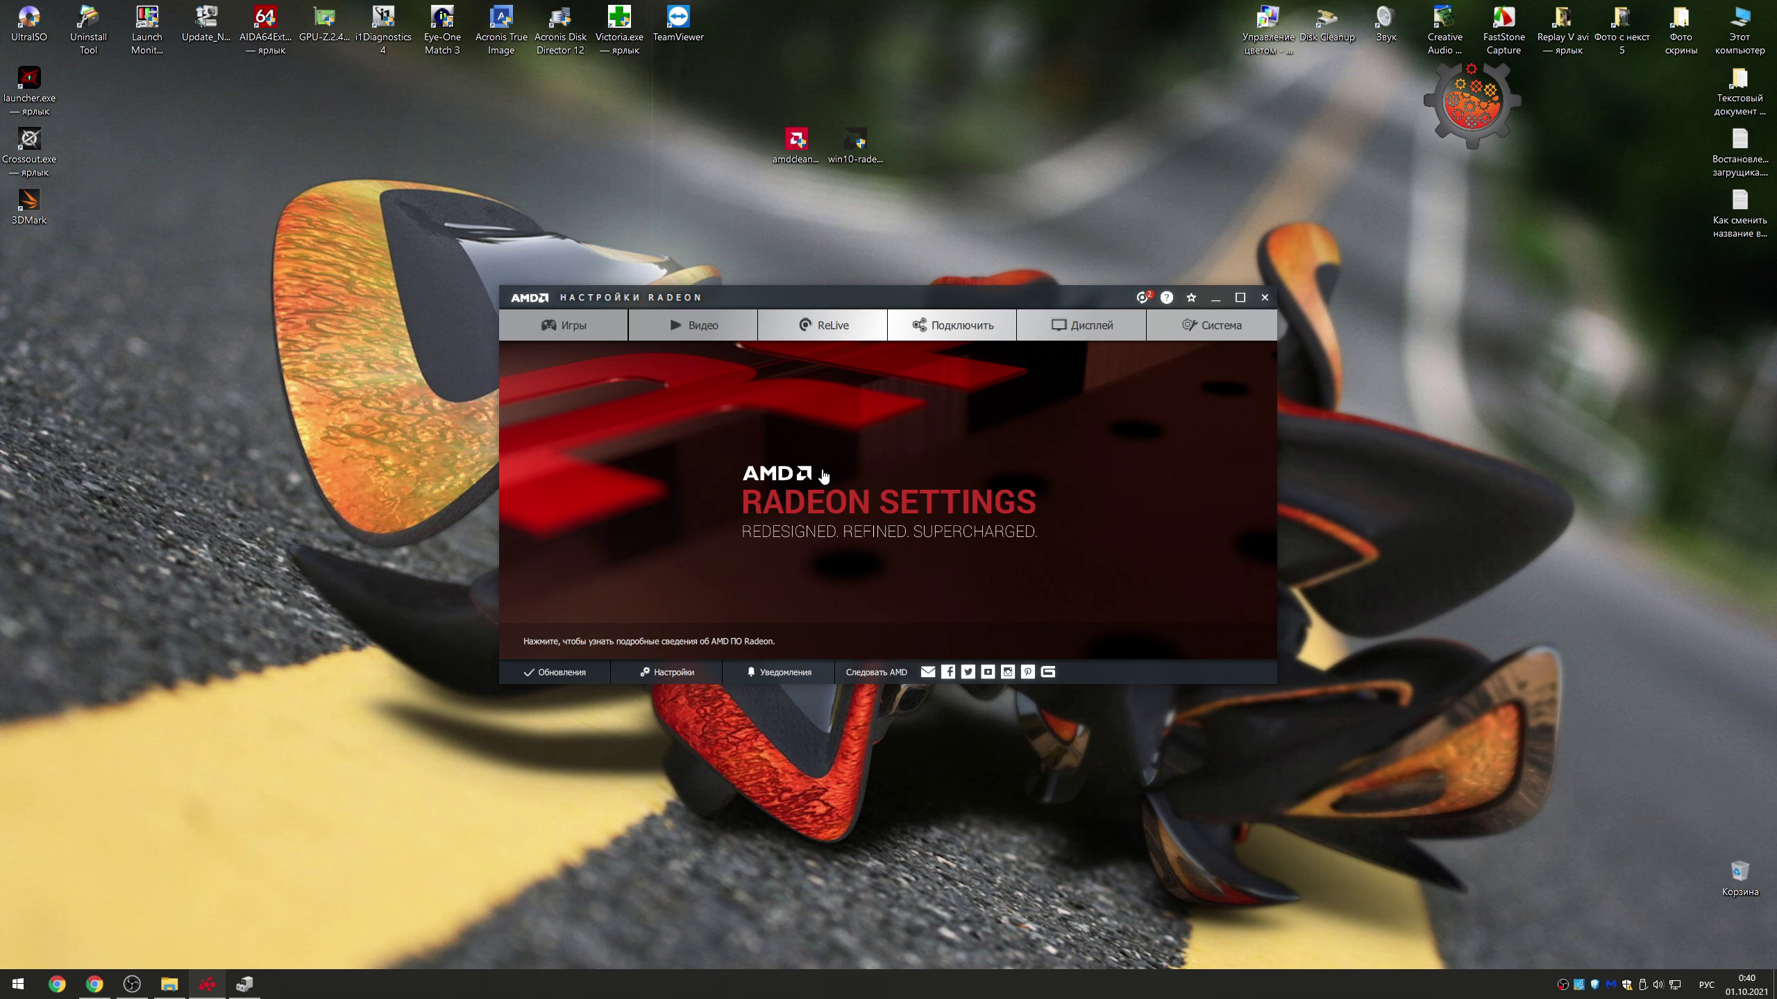
Step: Open the AMD website from the Radeon Settings banner and go to its Drivers & Support page
click(824, 474)
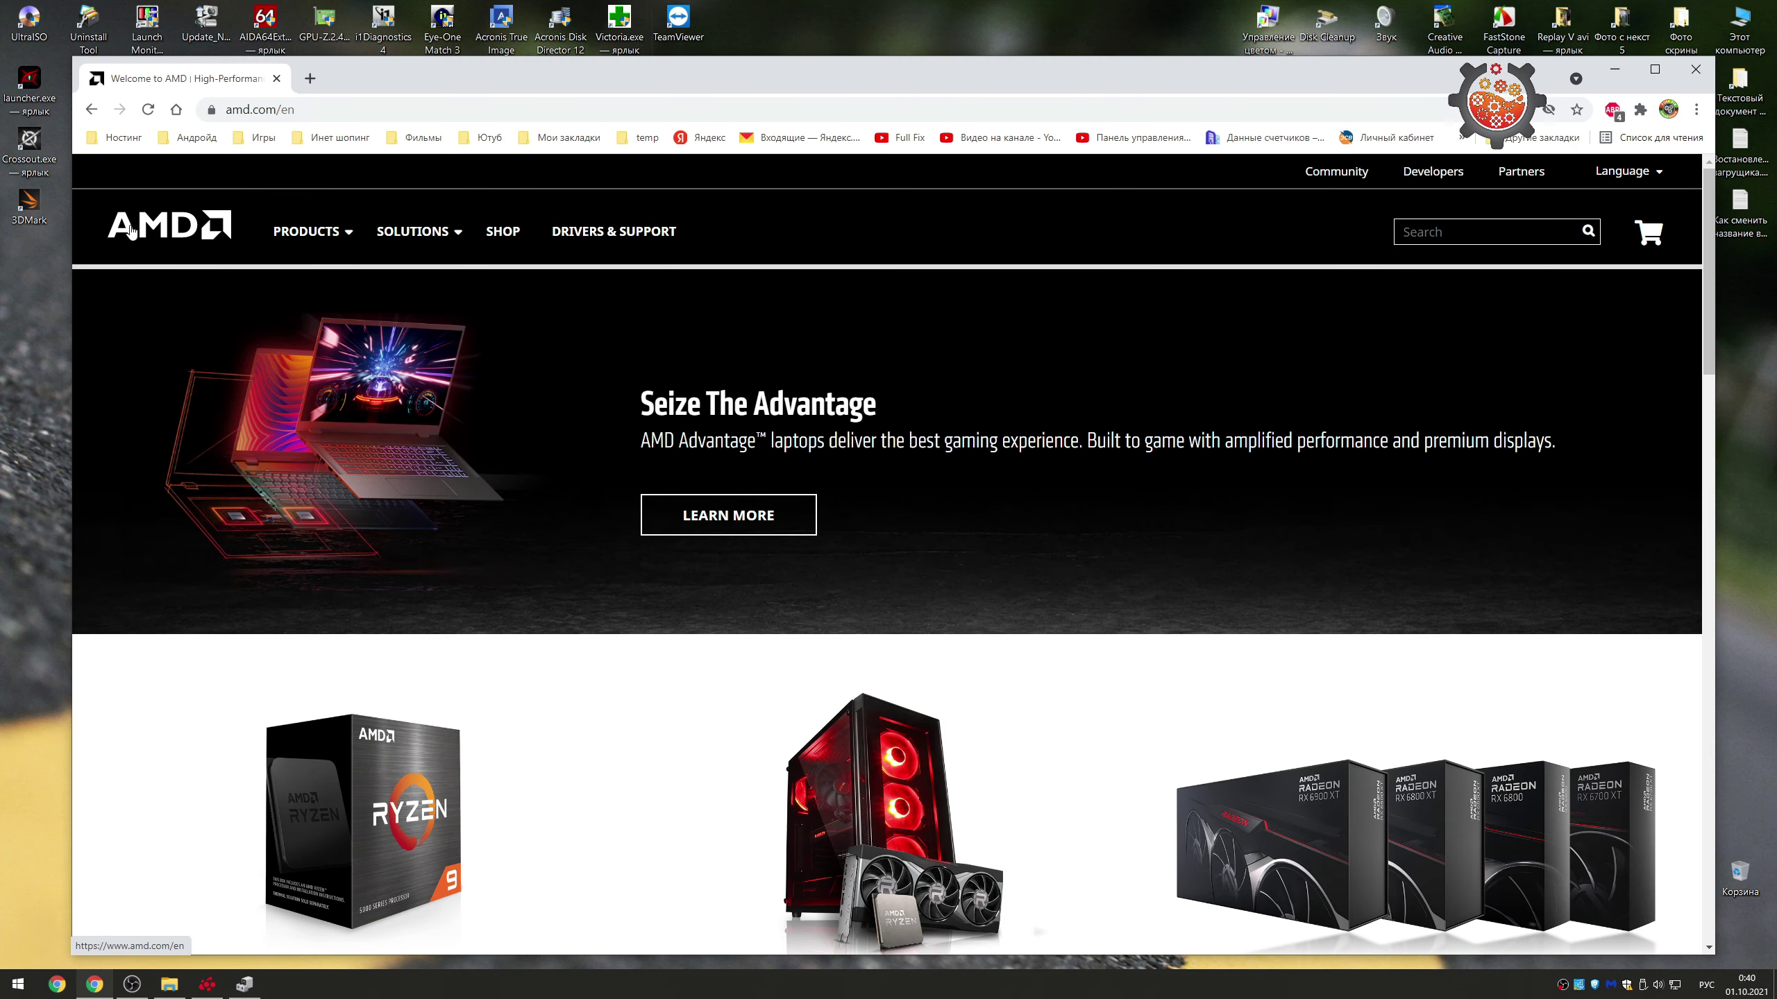
click(599, 240)
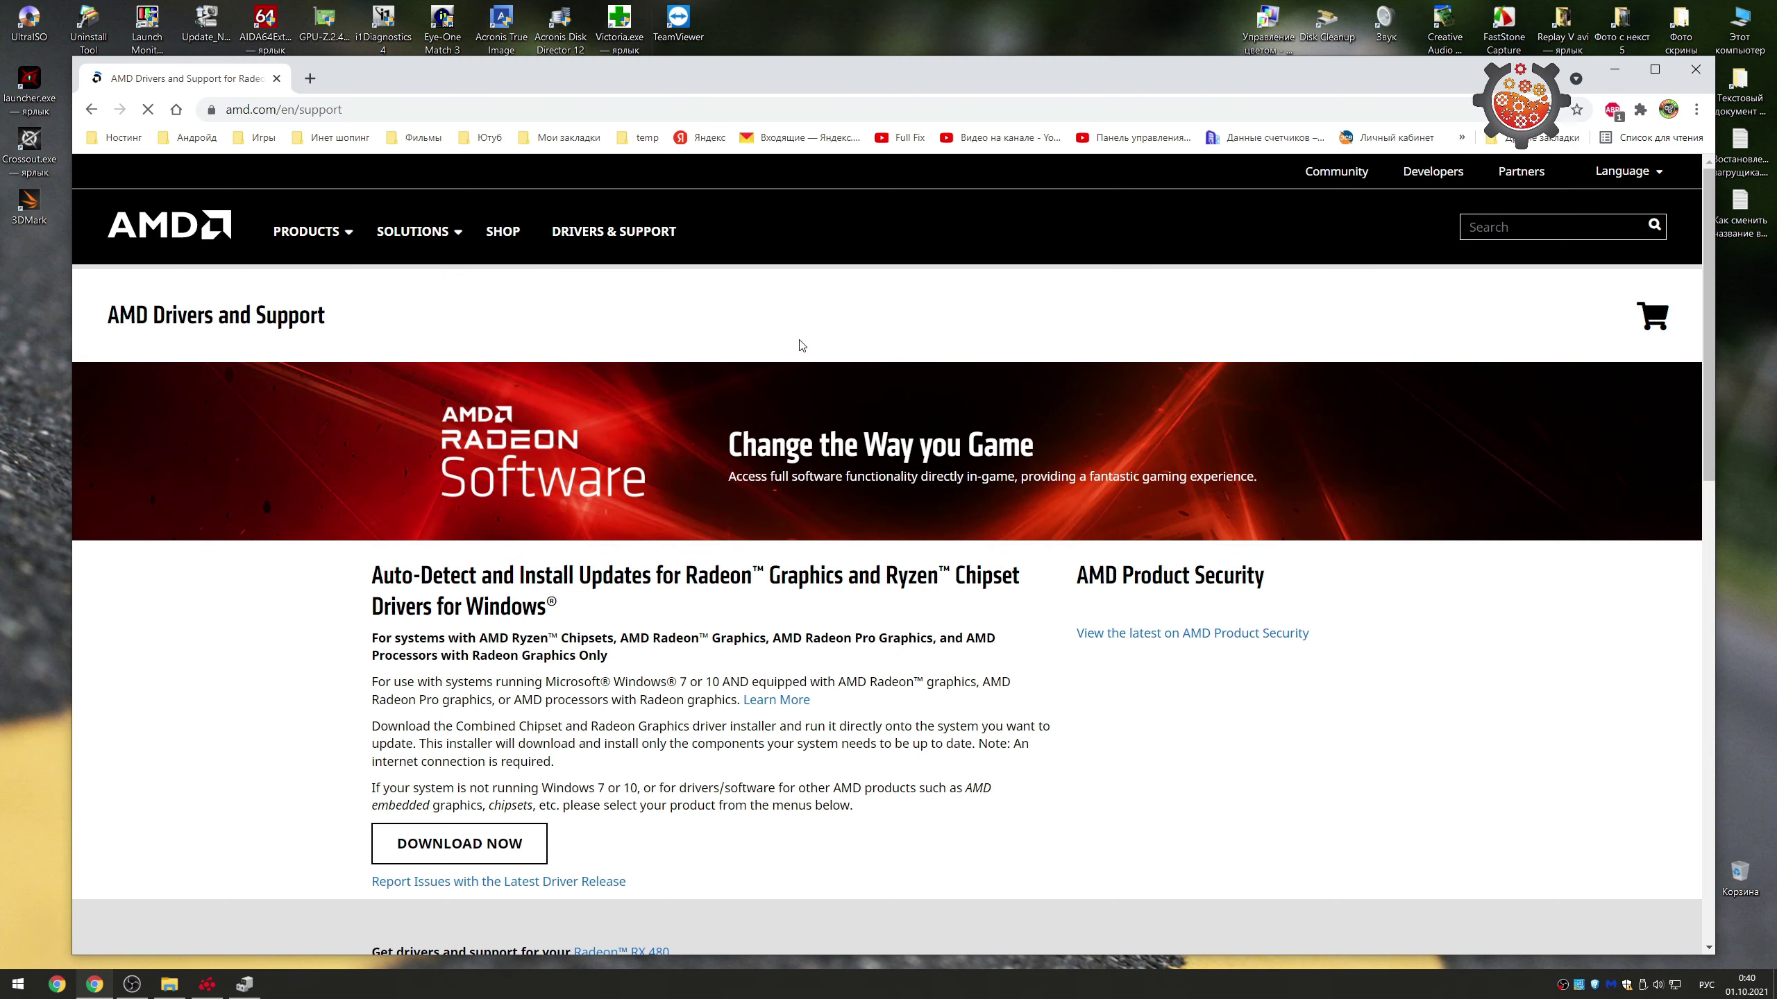
Step: Submit a driver search for Graphics, Radeon 400 Series, Radeon RX 400 Series, Radeon RX 480
scroll(682, 555, down, 5)
scroll(683, 555, down, 3)
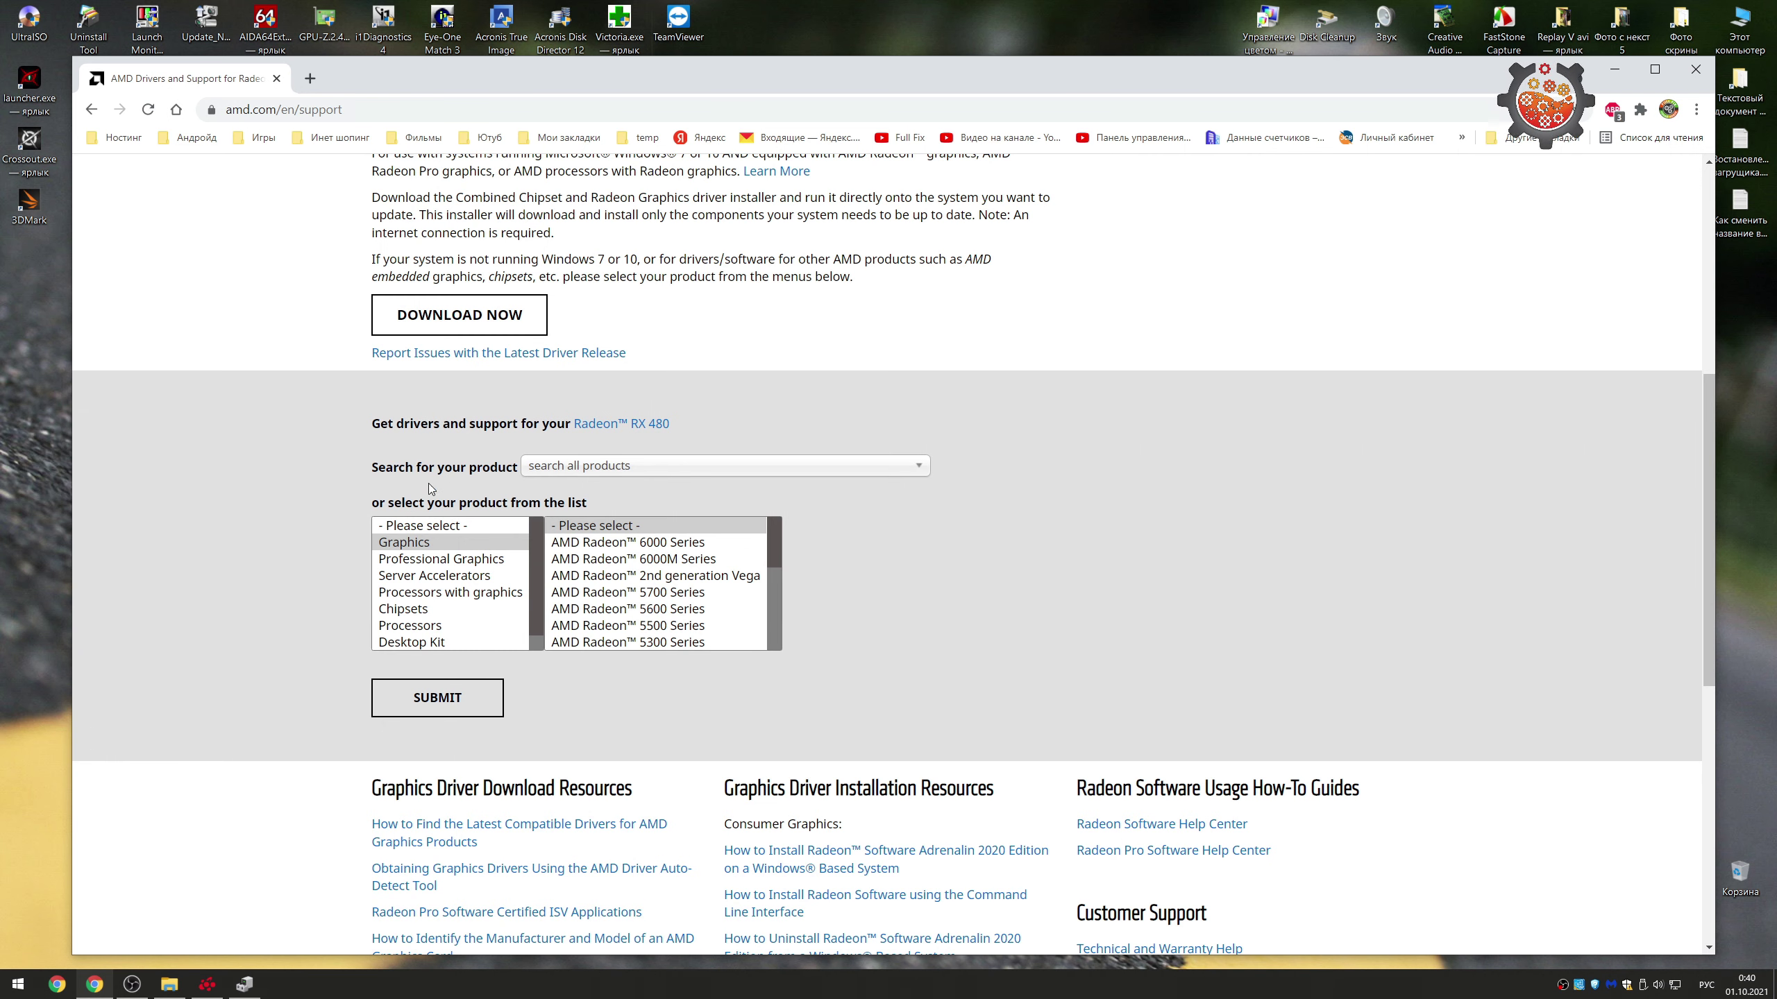
click(415, 544)
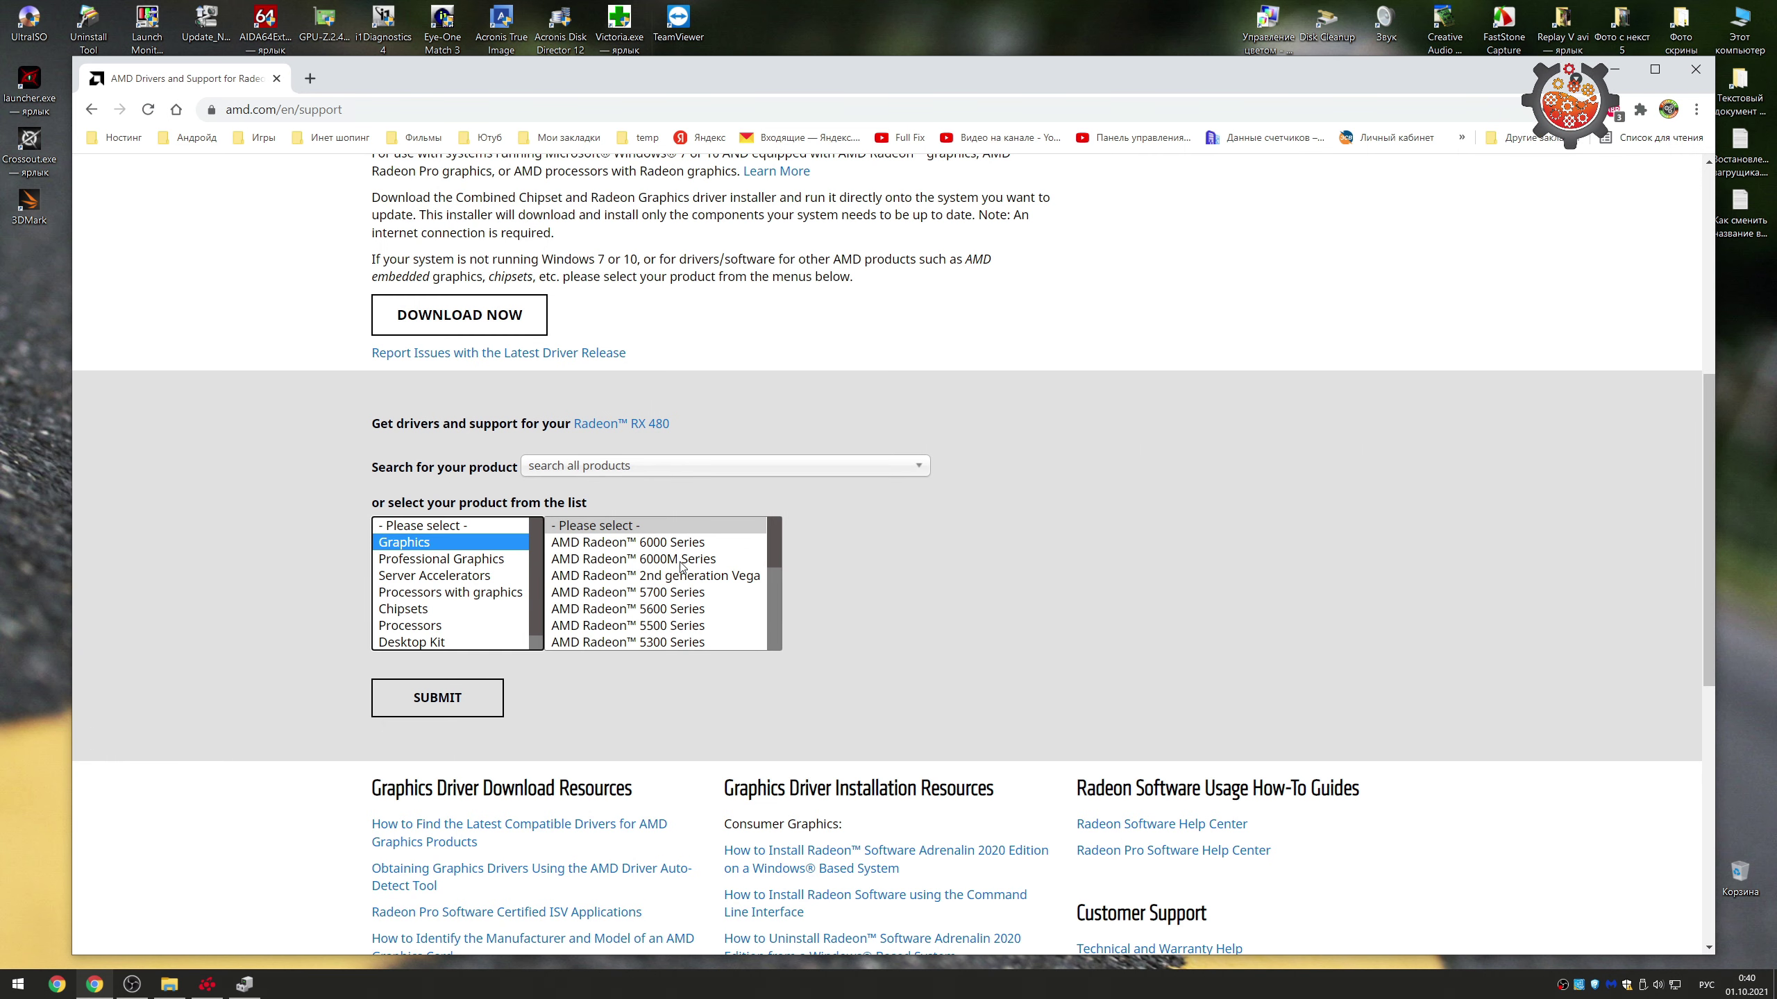
scroll(688, 560, down, 4)
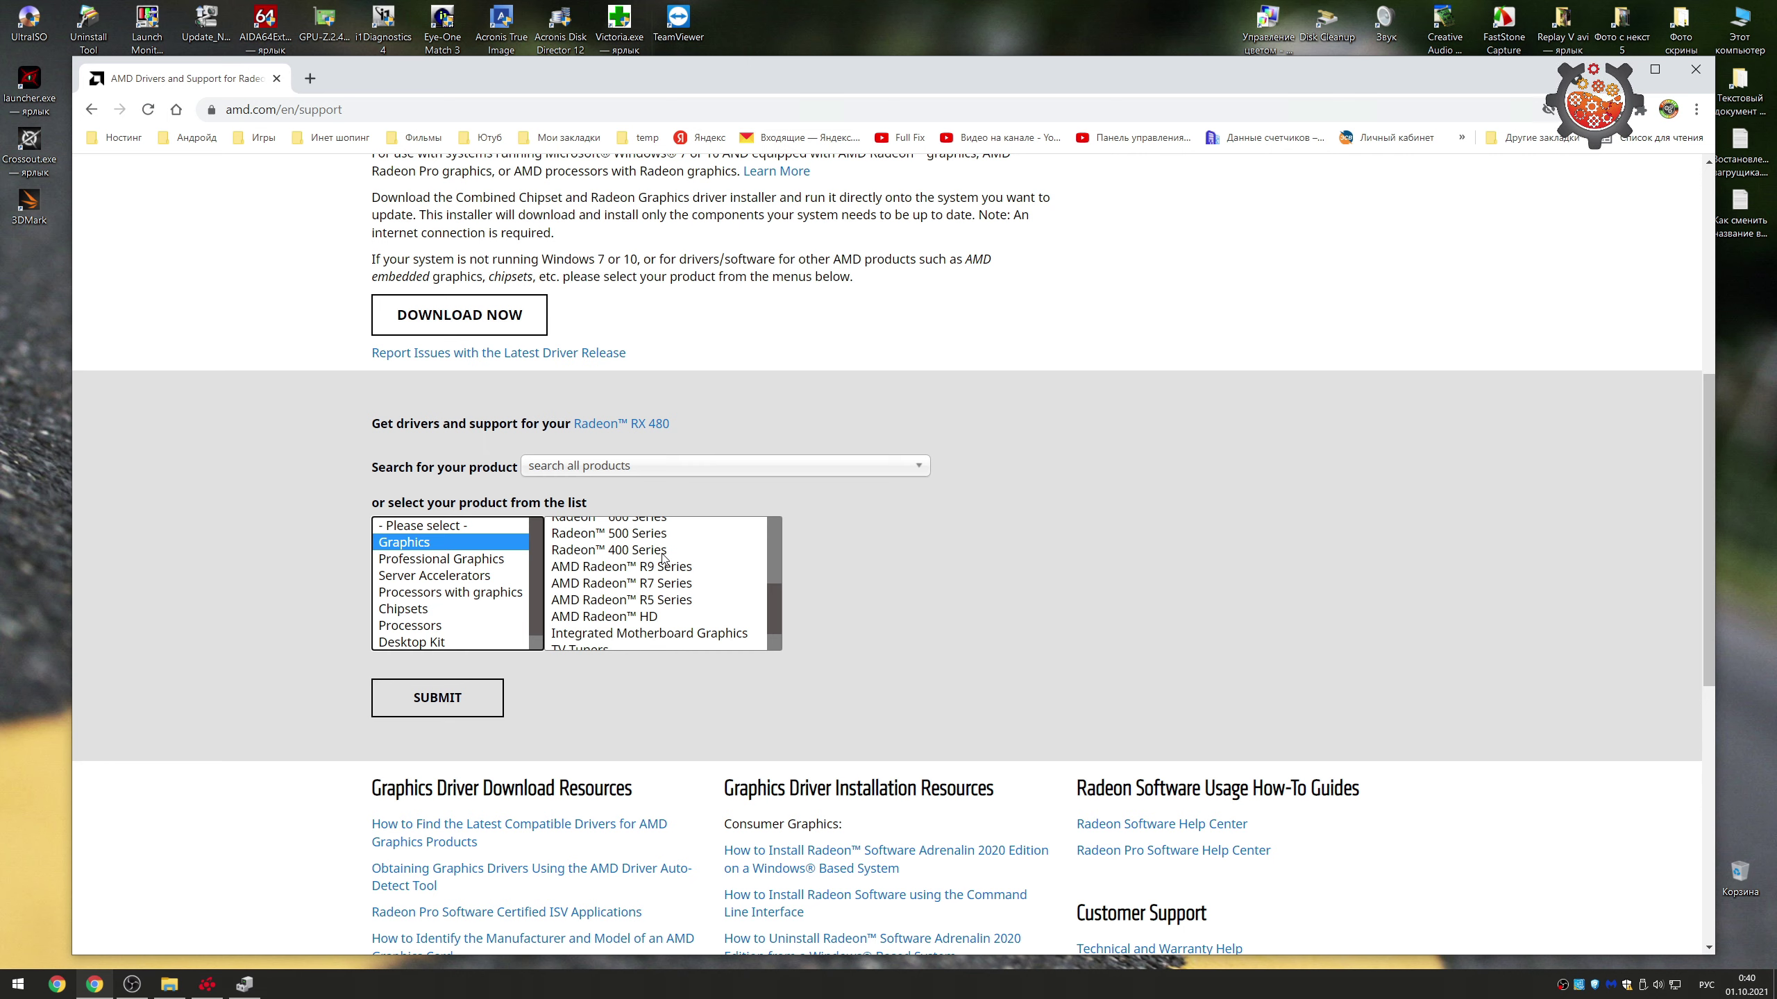
click(625, 553)
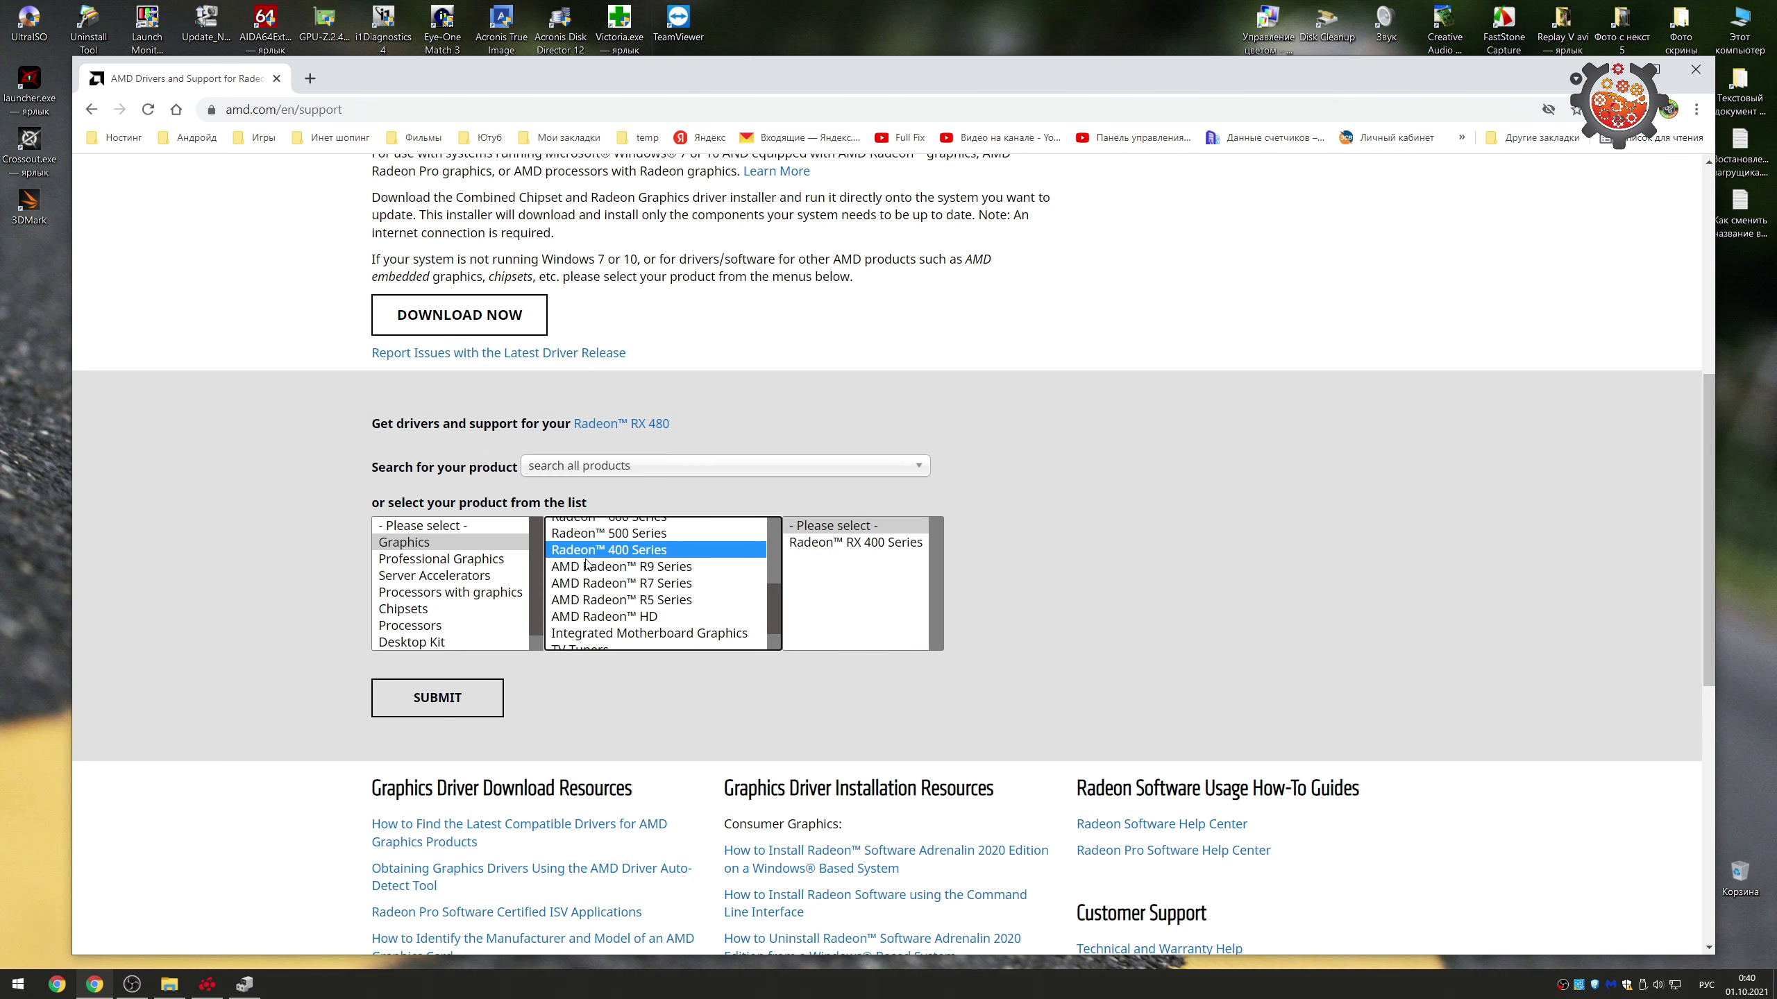
click(842, 551)
click(1002, 544)
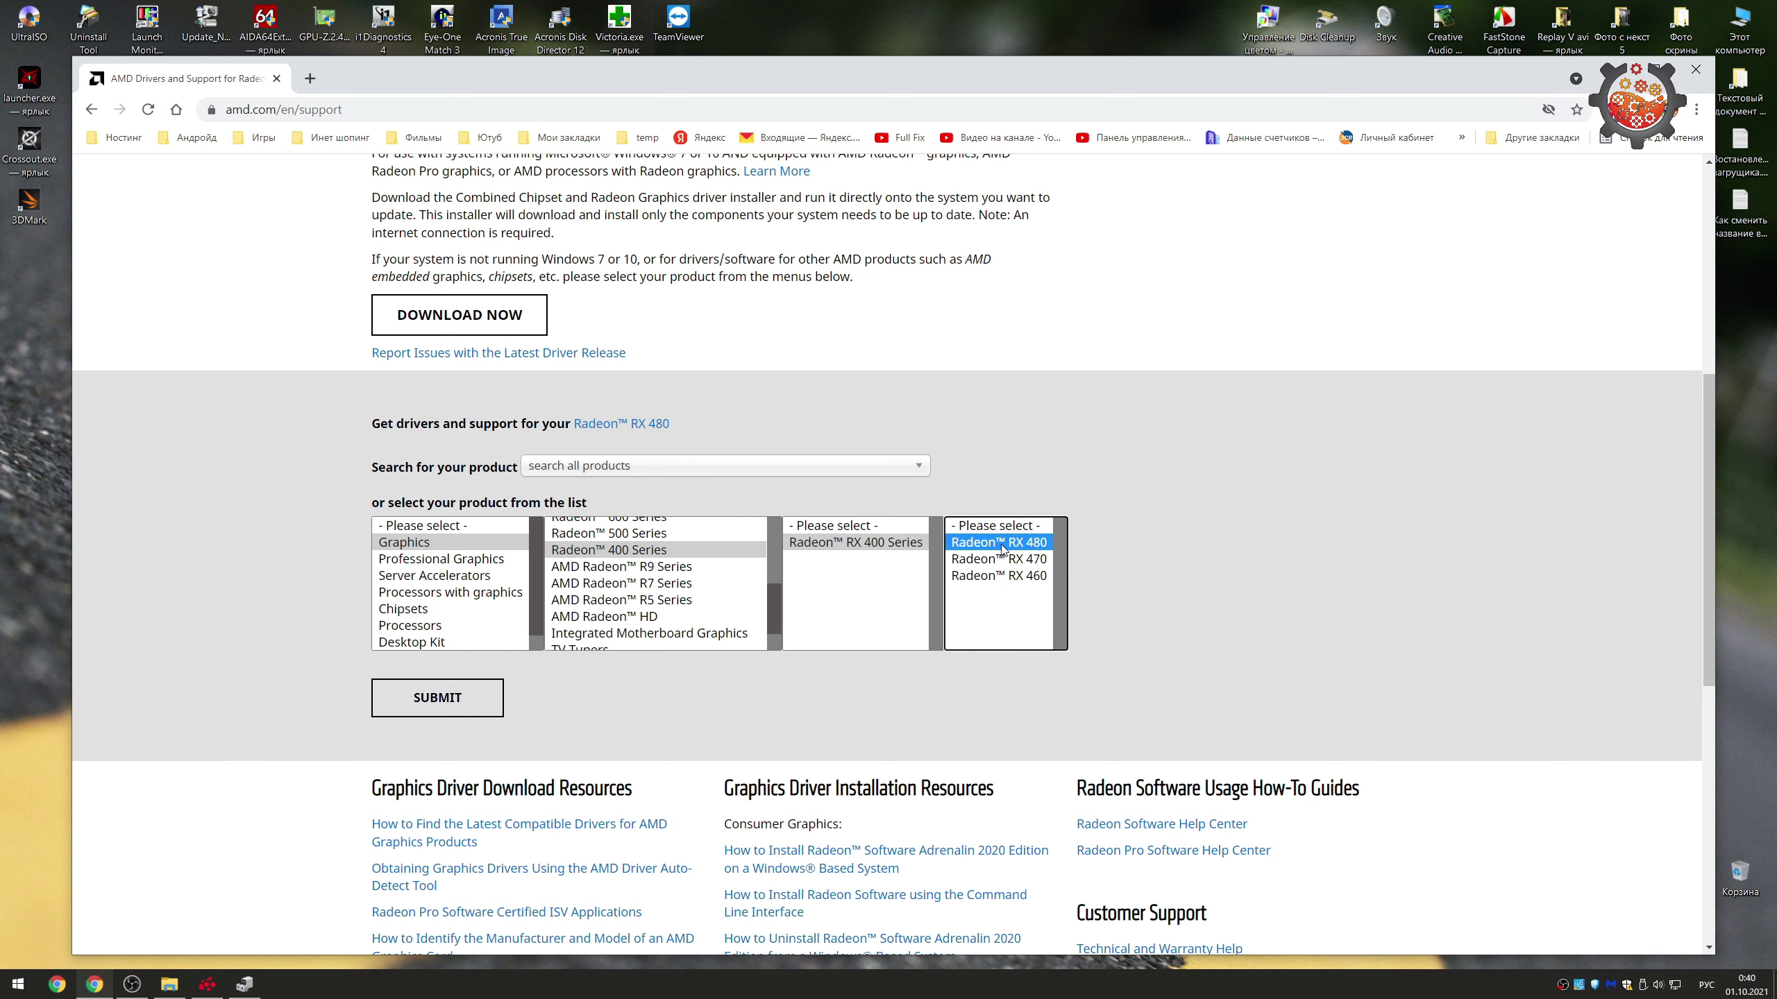
click(435, 709)
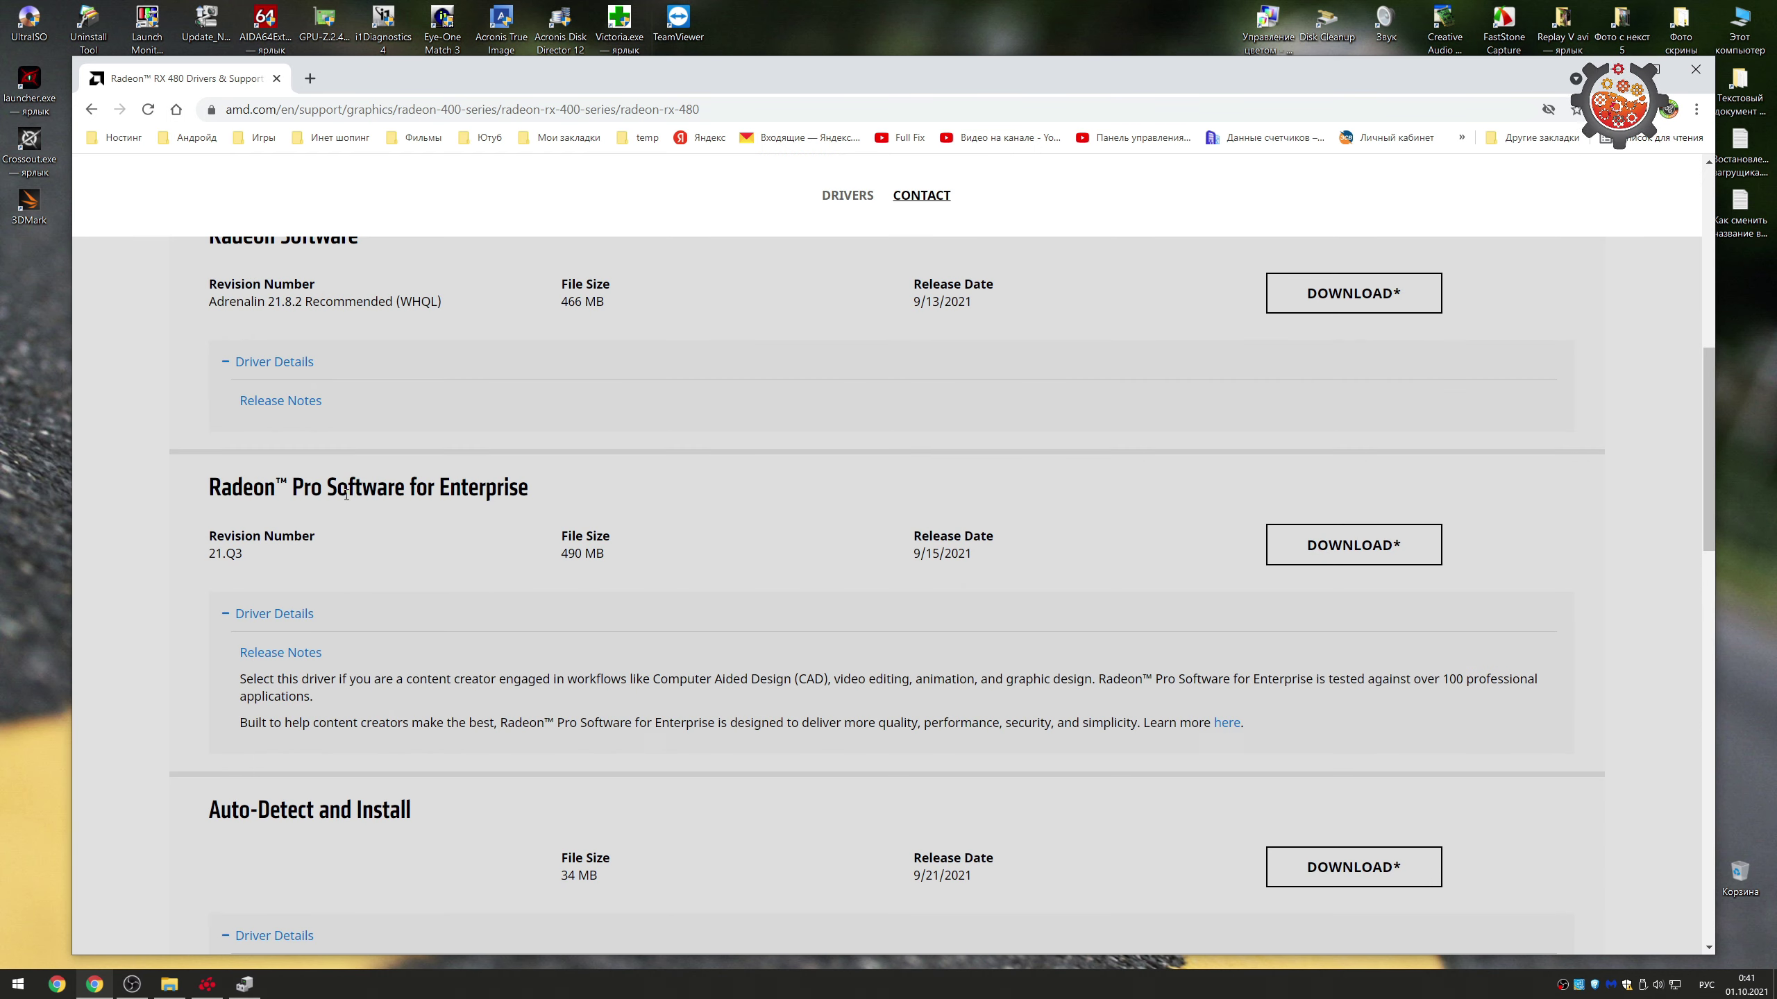
Step: Examine the Radeon Pro Software for Enterprise and Adrenalin 21.8.2 Recommended driver entries, and close the browser
drag(316, 483, 558, 499)
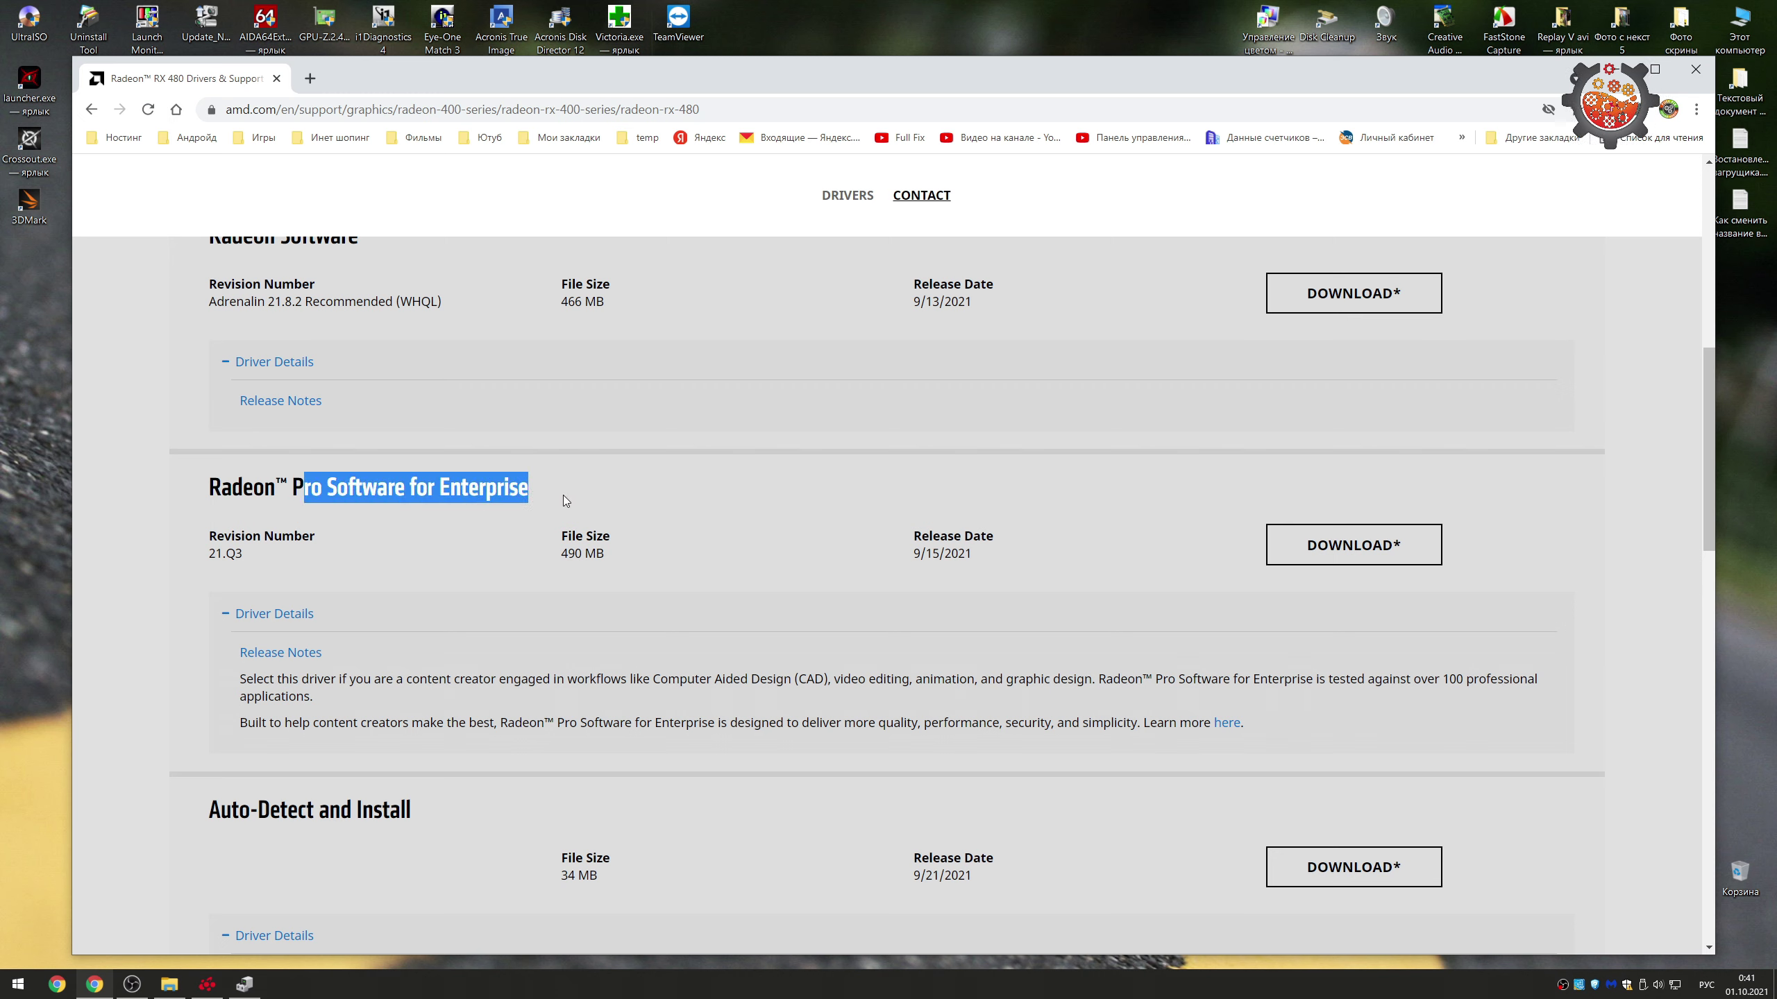
click(210, 487)
triple_click(214, 486)
scroll(419, 622, up, 1)
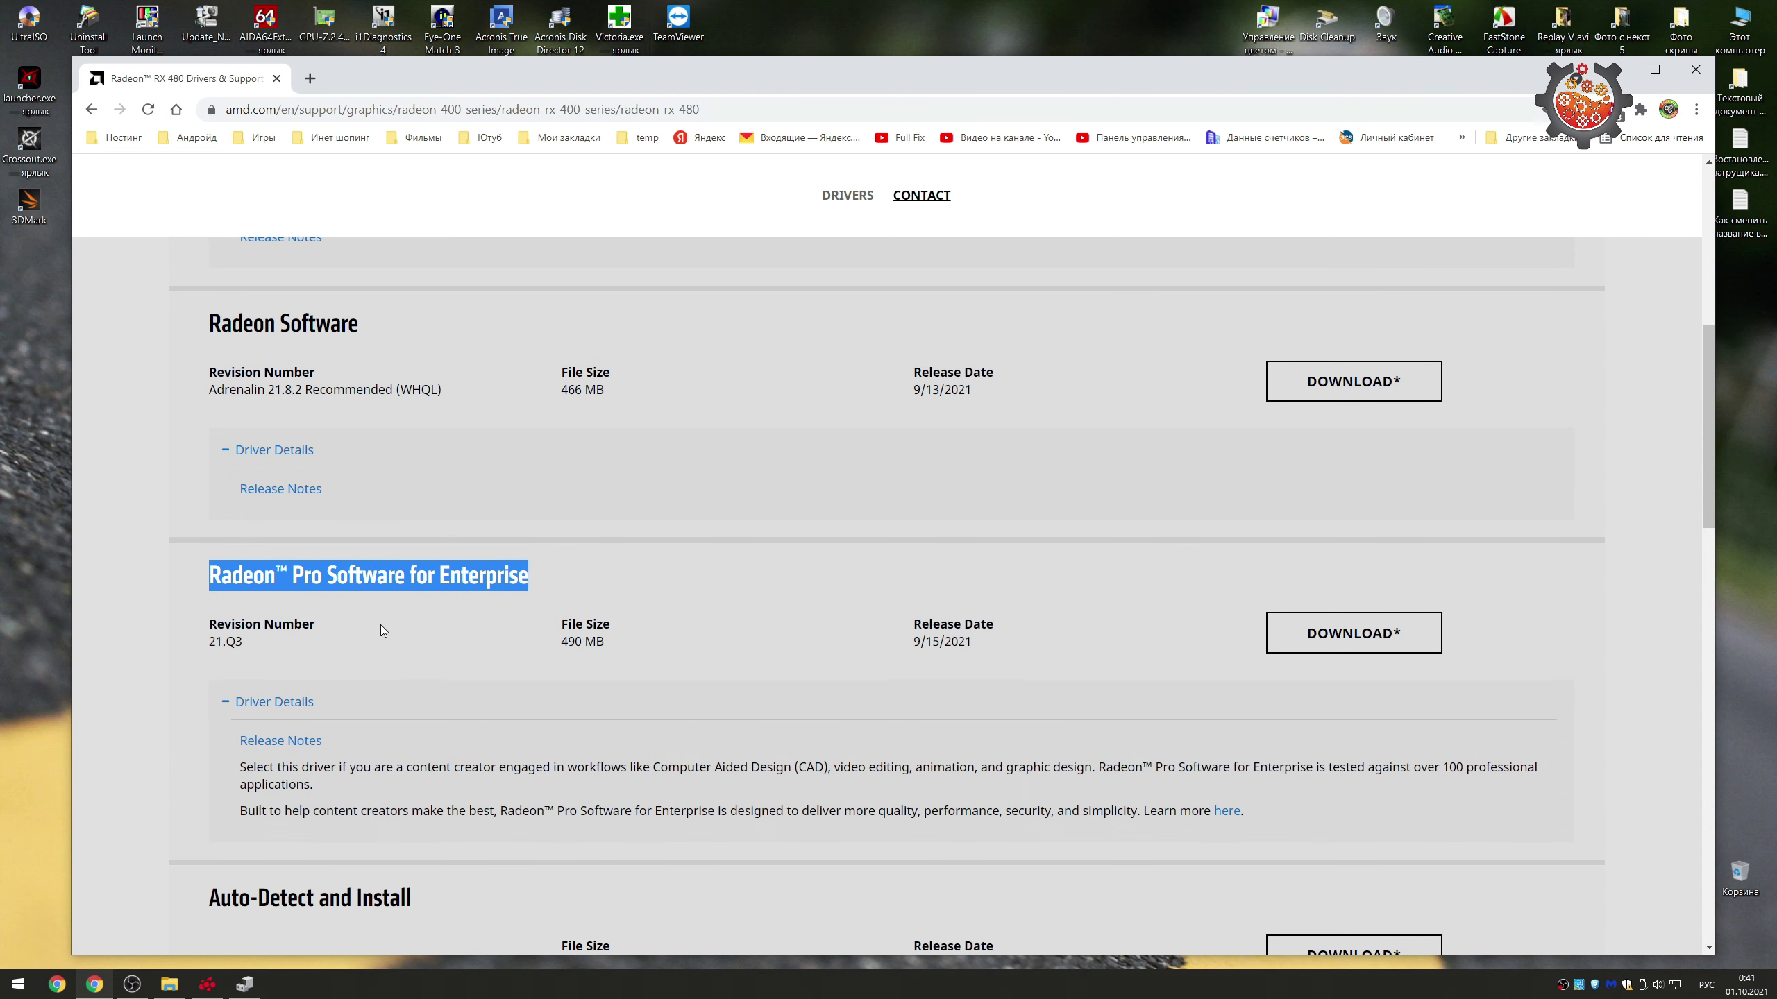
scroll(509, 603, up, 2)
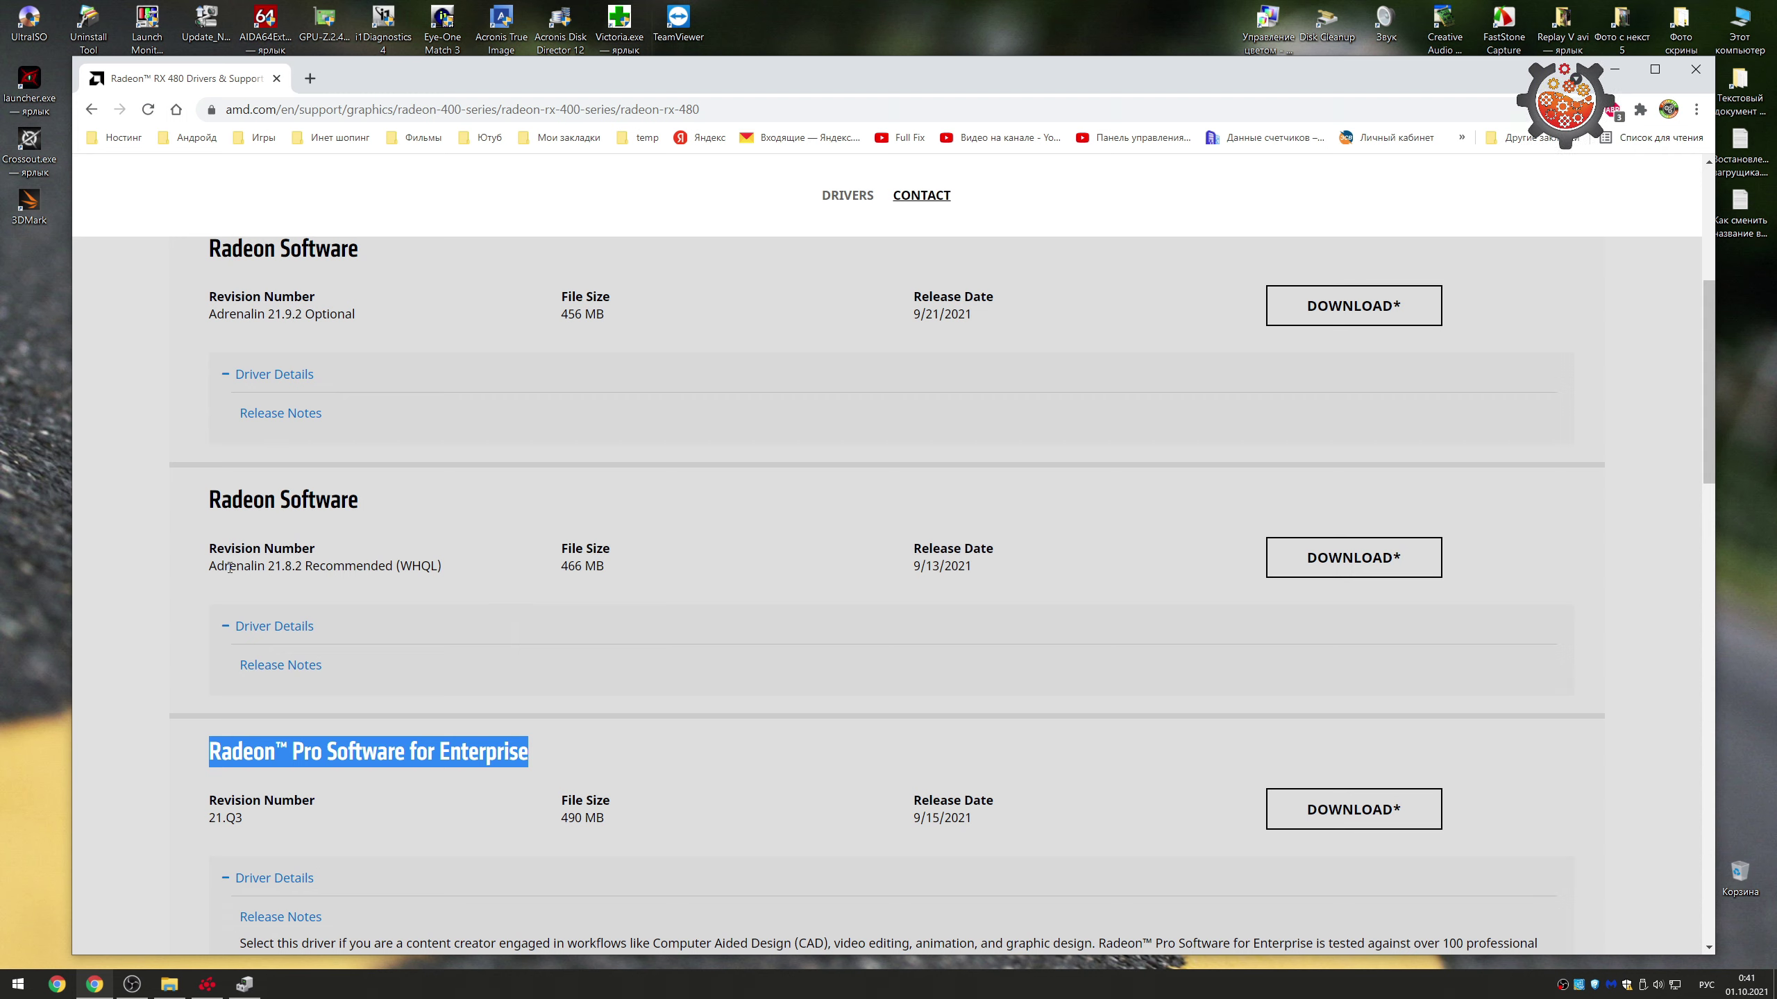
drag(210, 564, 463, 579)
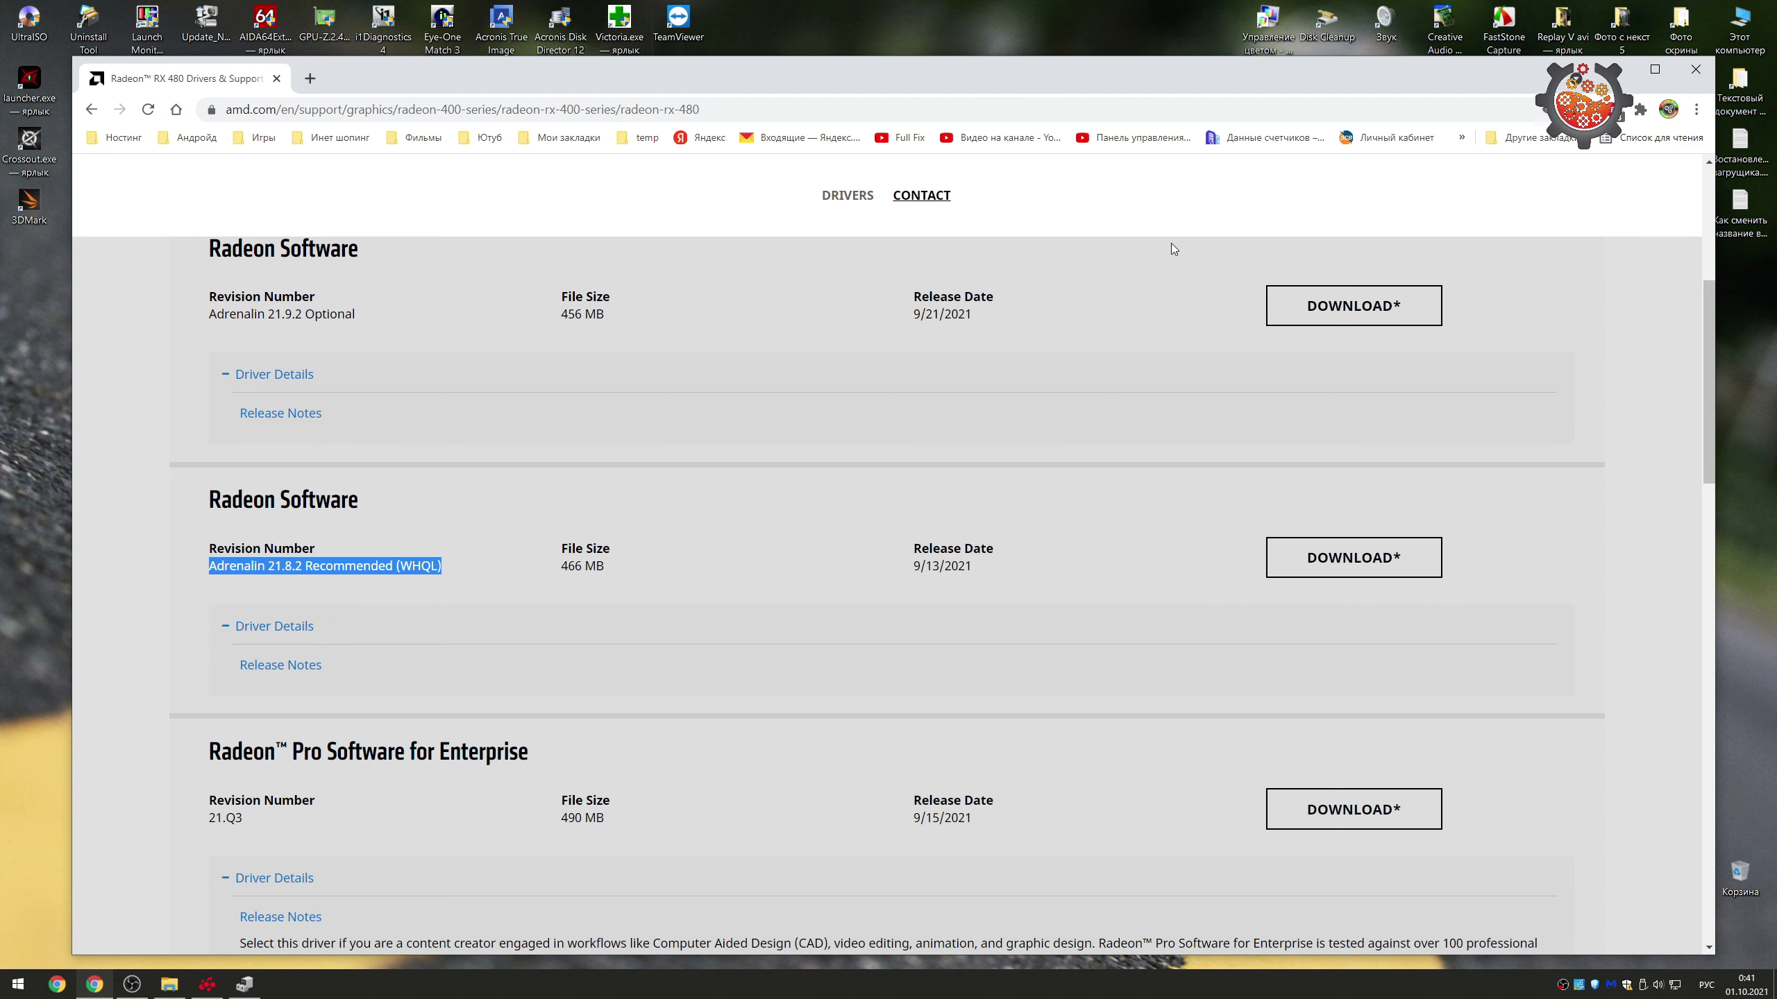
click(1695, 68)
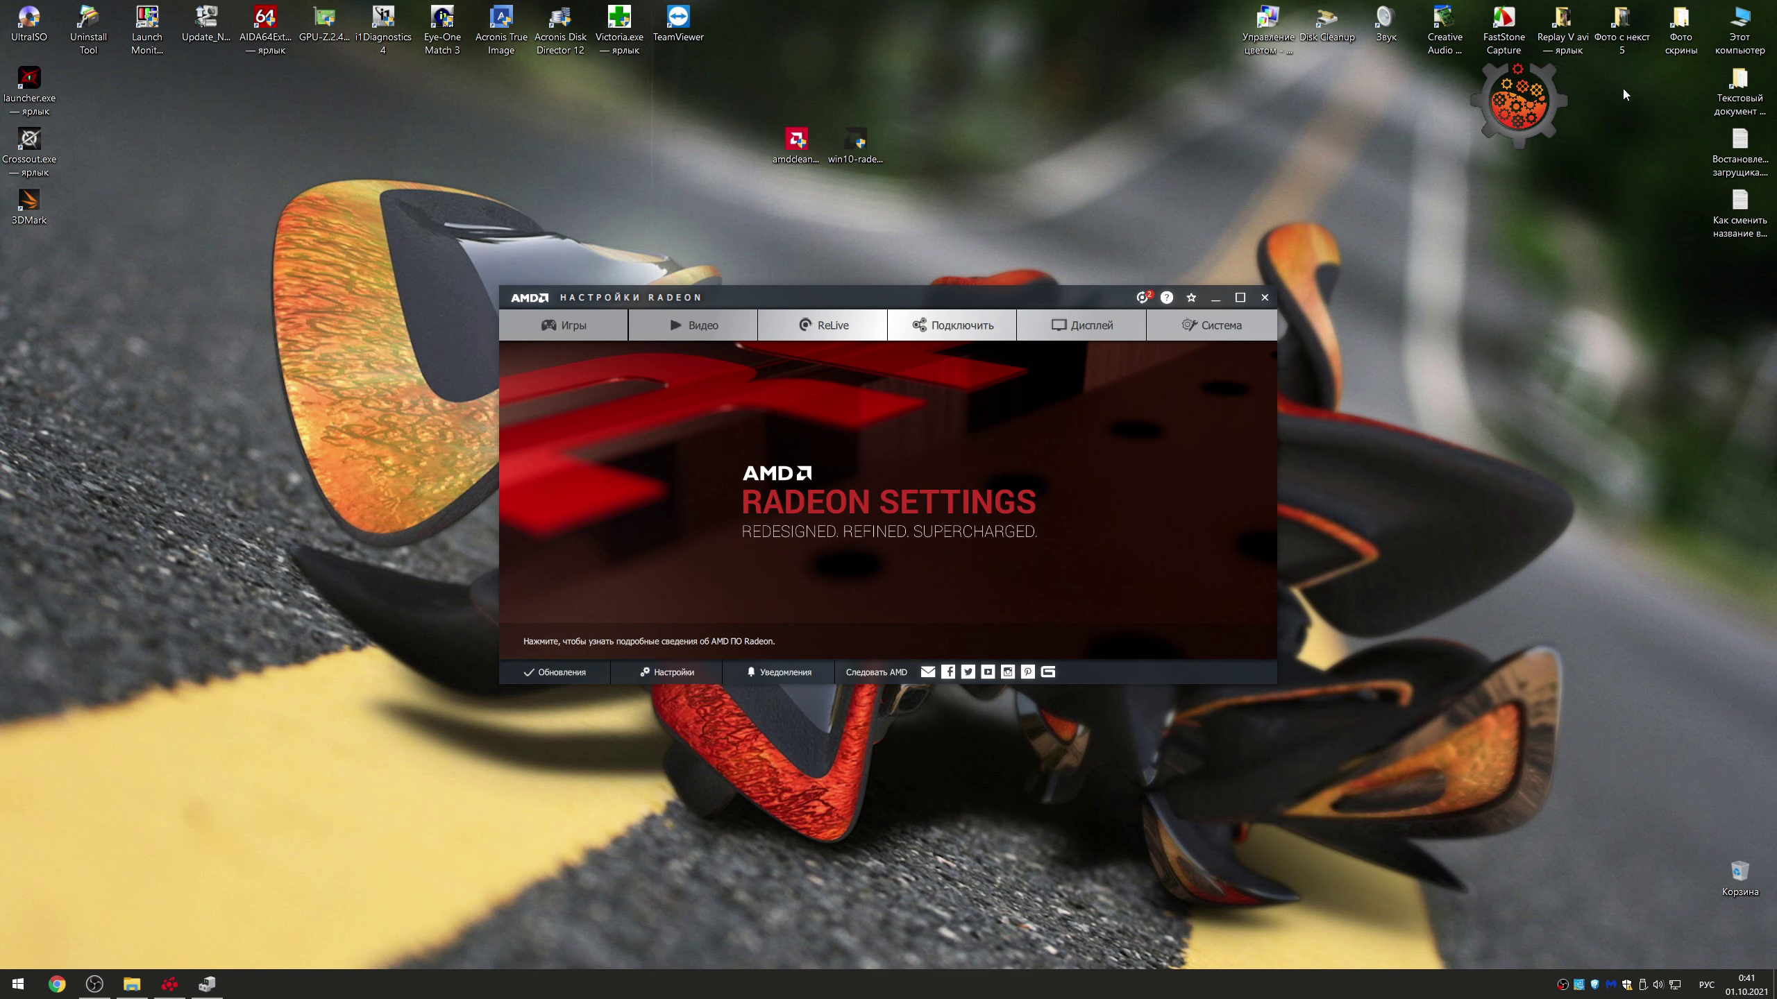
Step: In the ATI Catalyst RX 480 folder, show the 7-Zip option that extracts win10-radeon-pro-software-enterprise-21.Q3.exe to its own folder
click(131, 985)
click(875, 448)
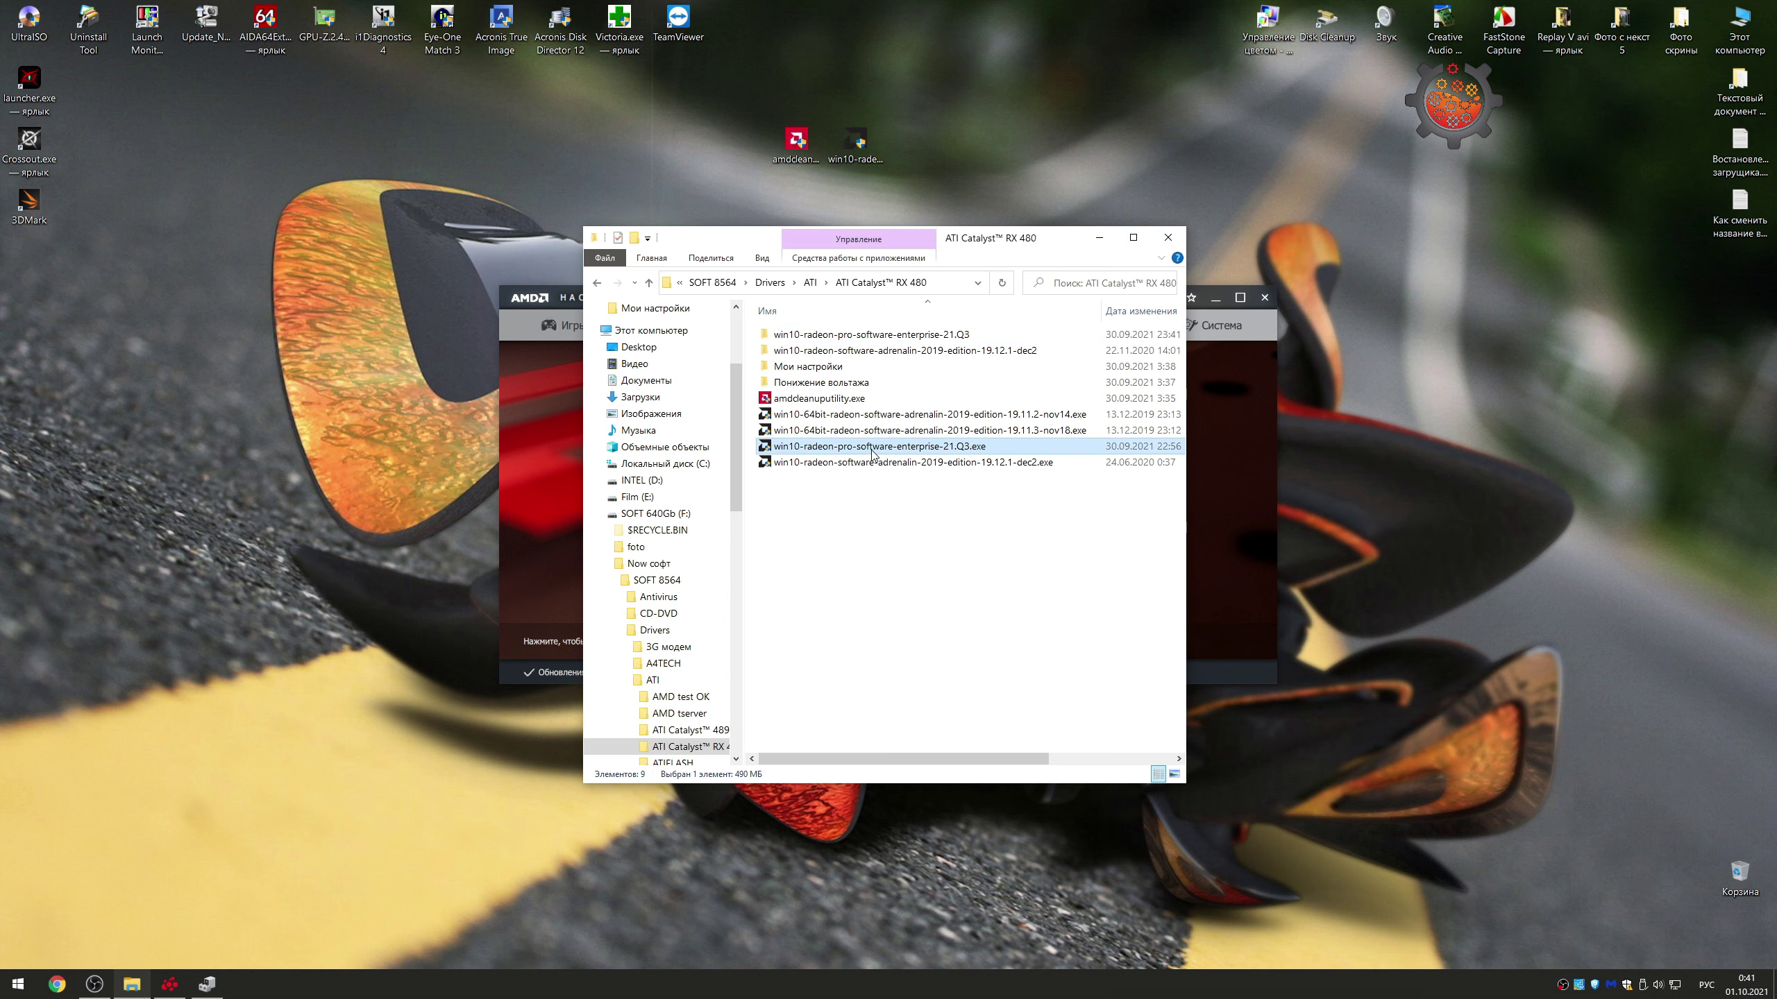
mouse_move(820, 451)
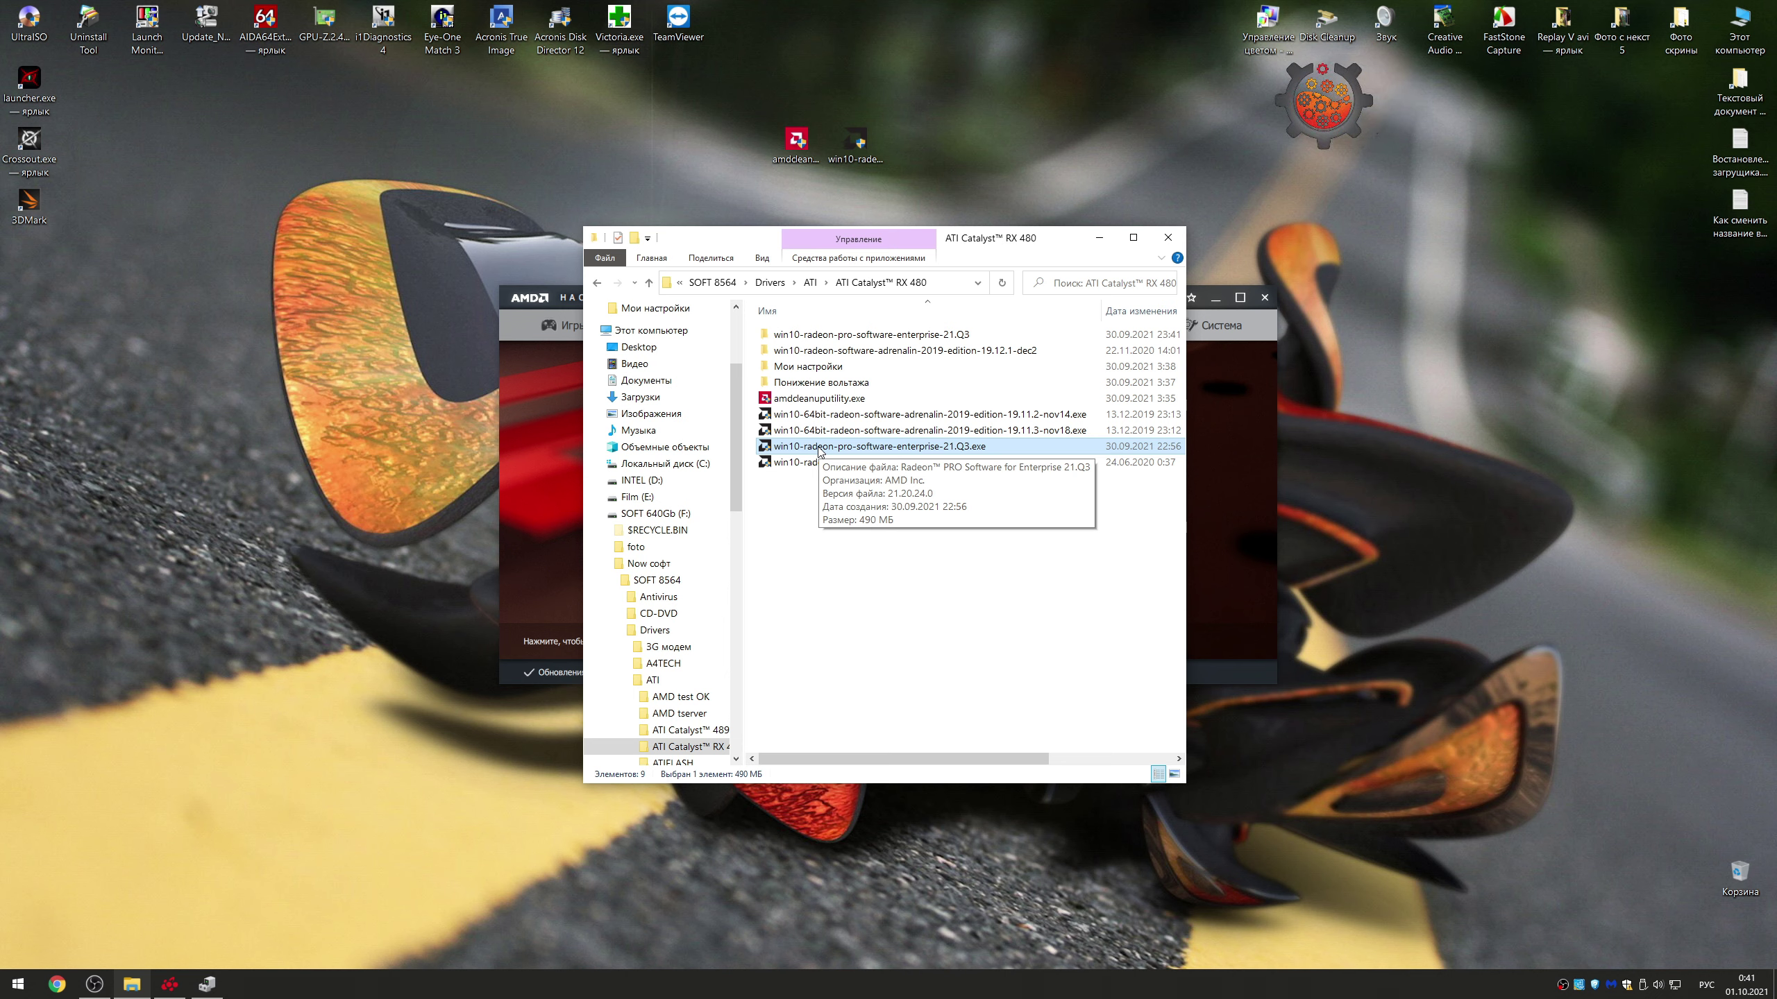
double_click(820, 448)
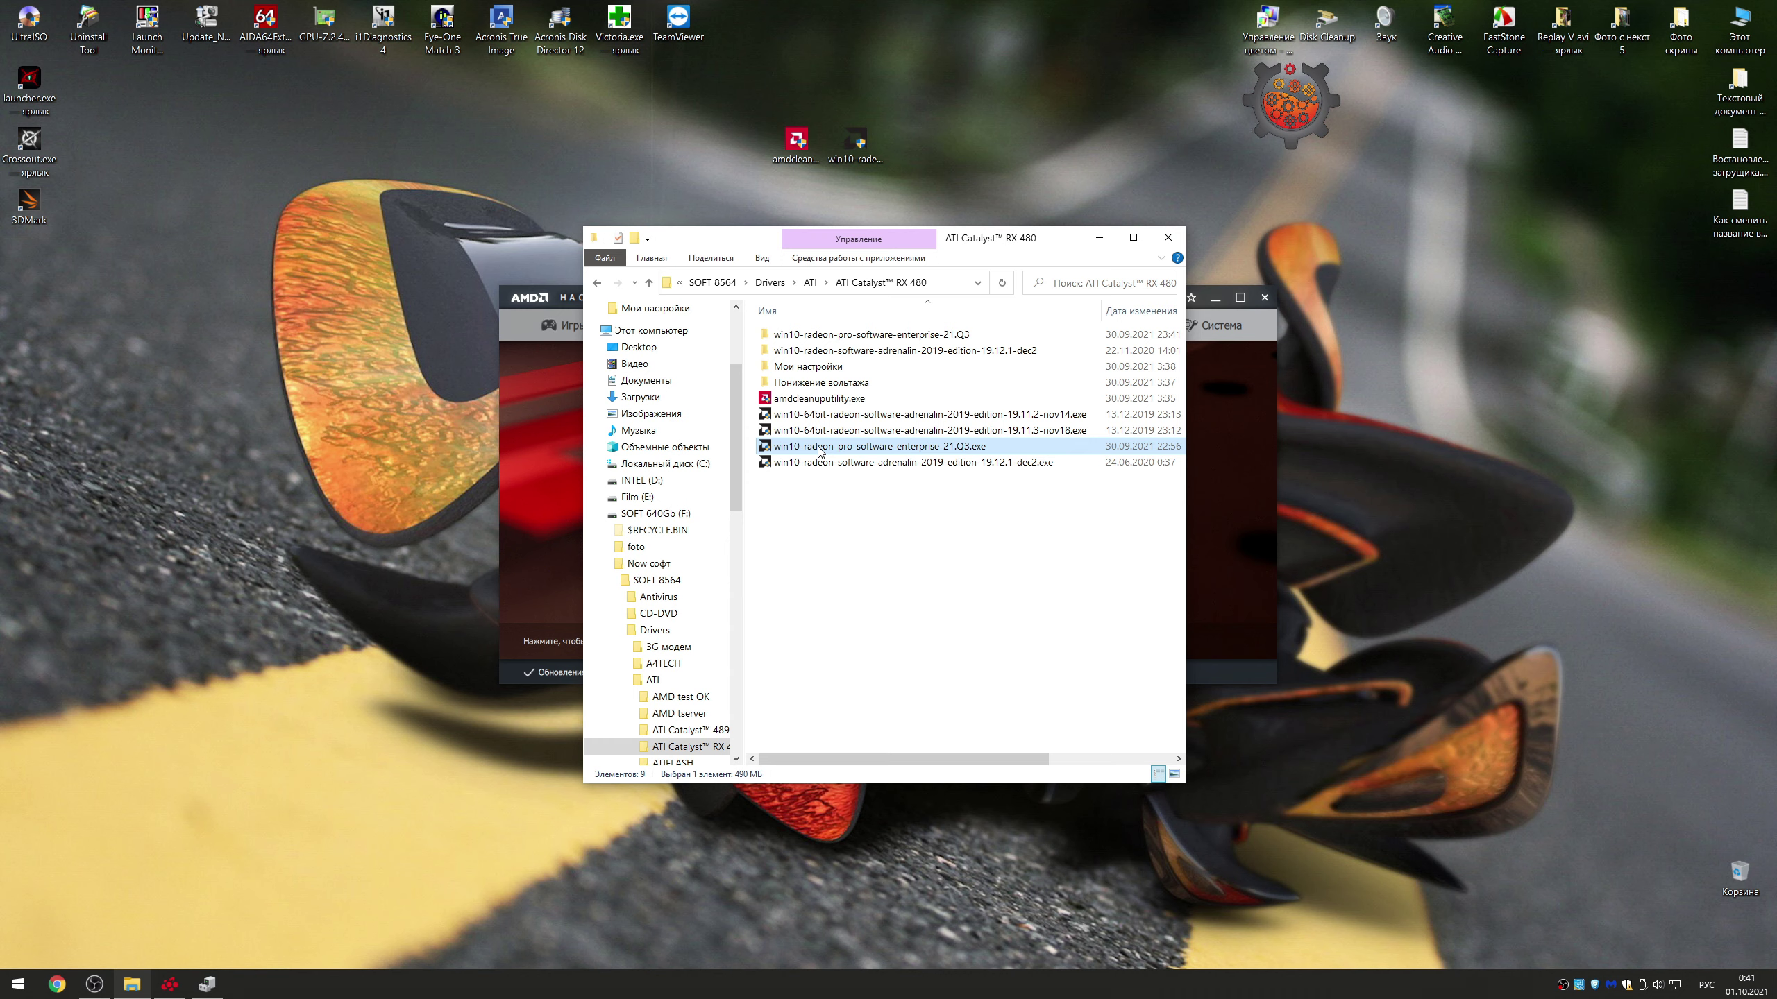
right_click(819, 448)
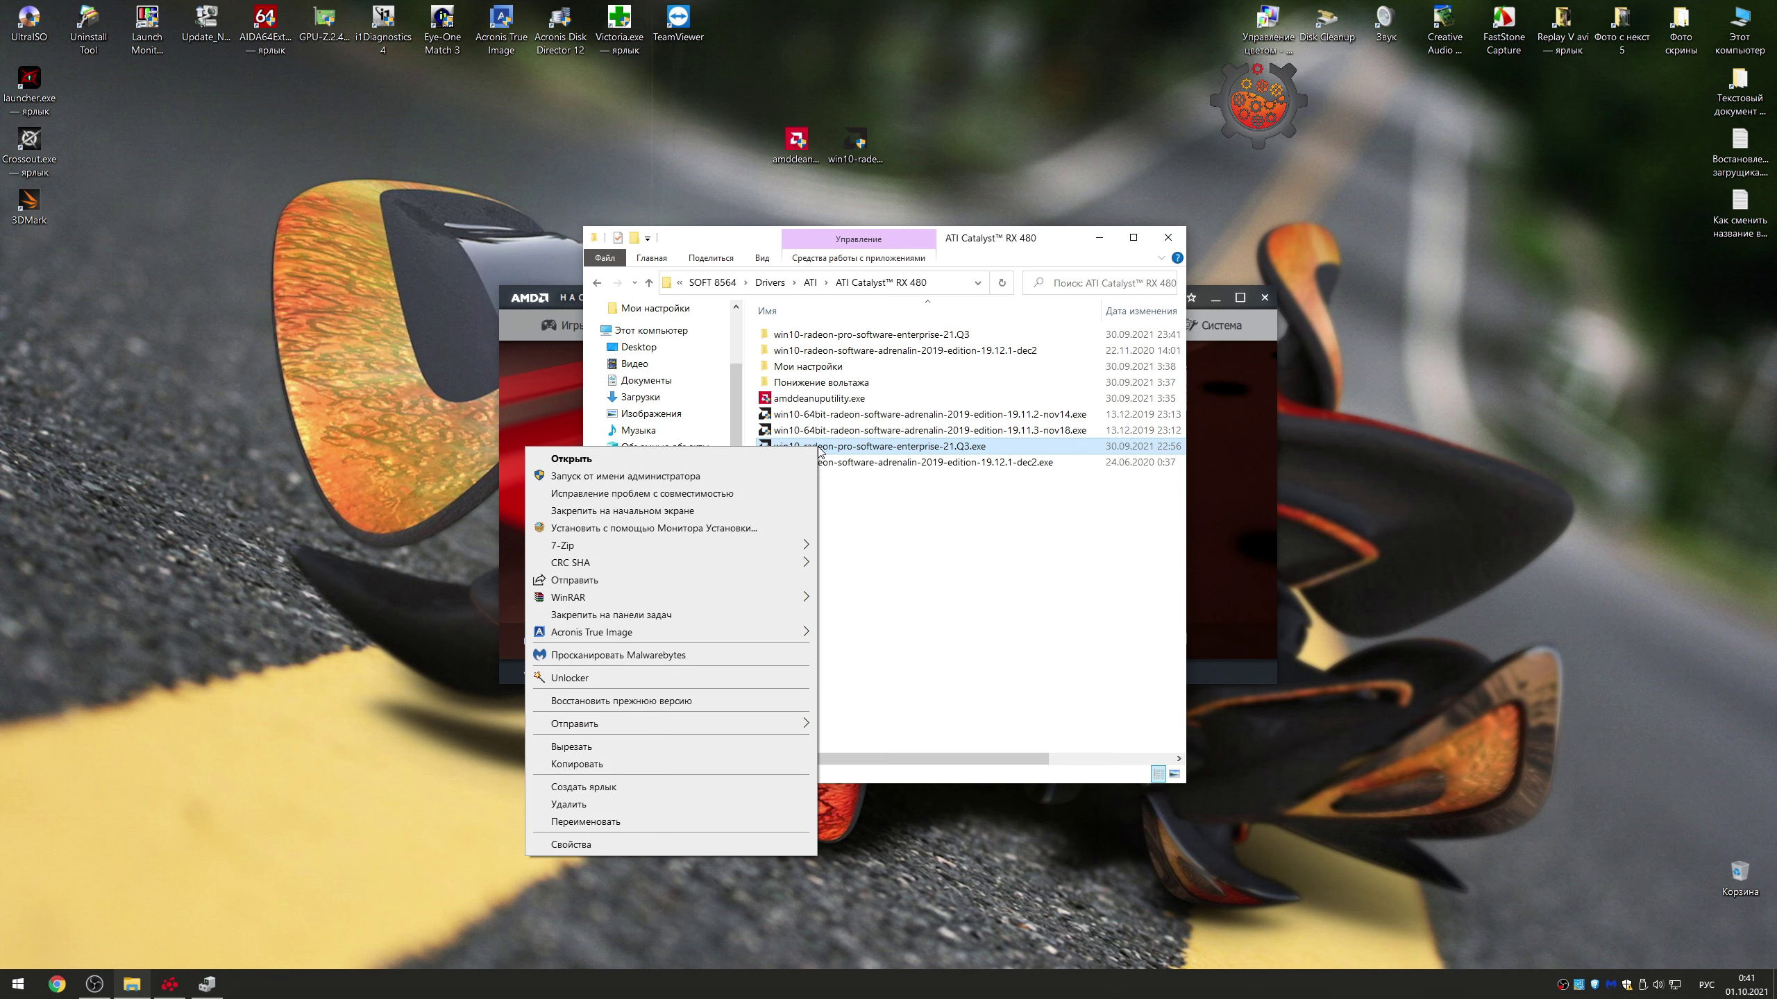
mouse_move(630, 546)
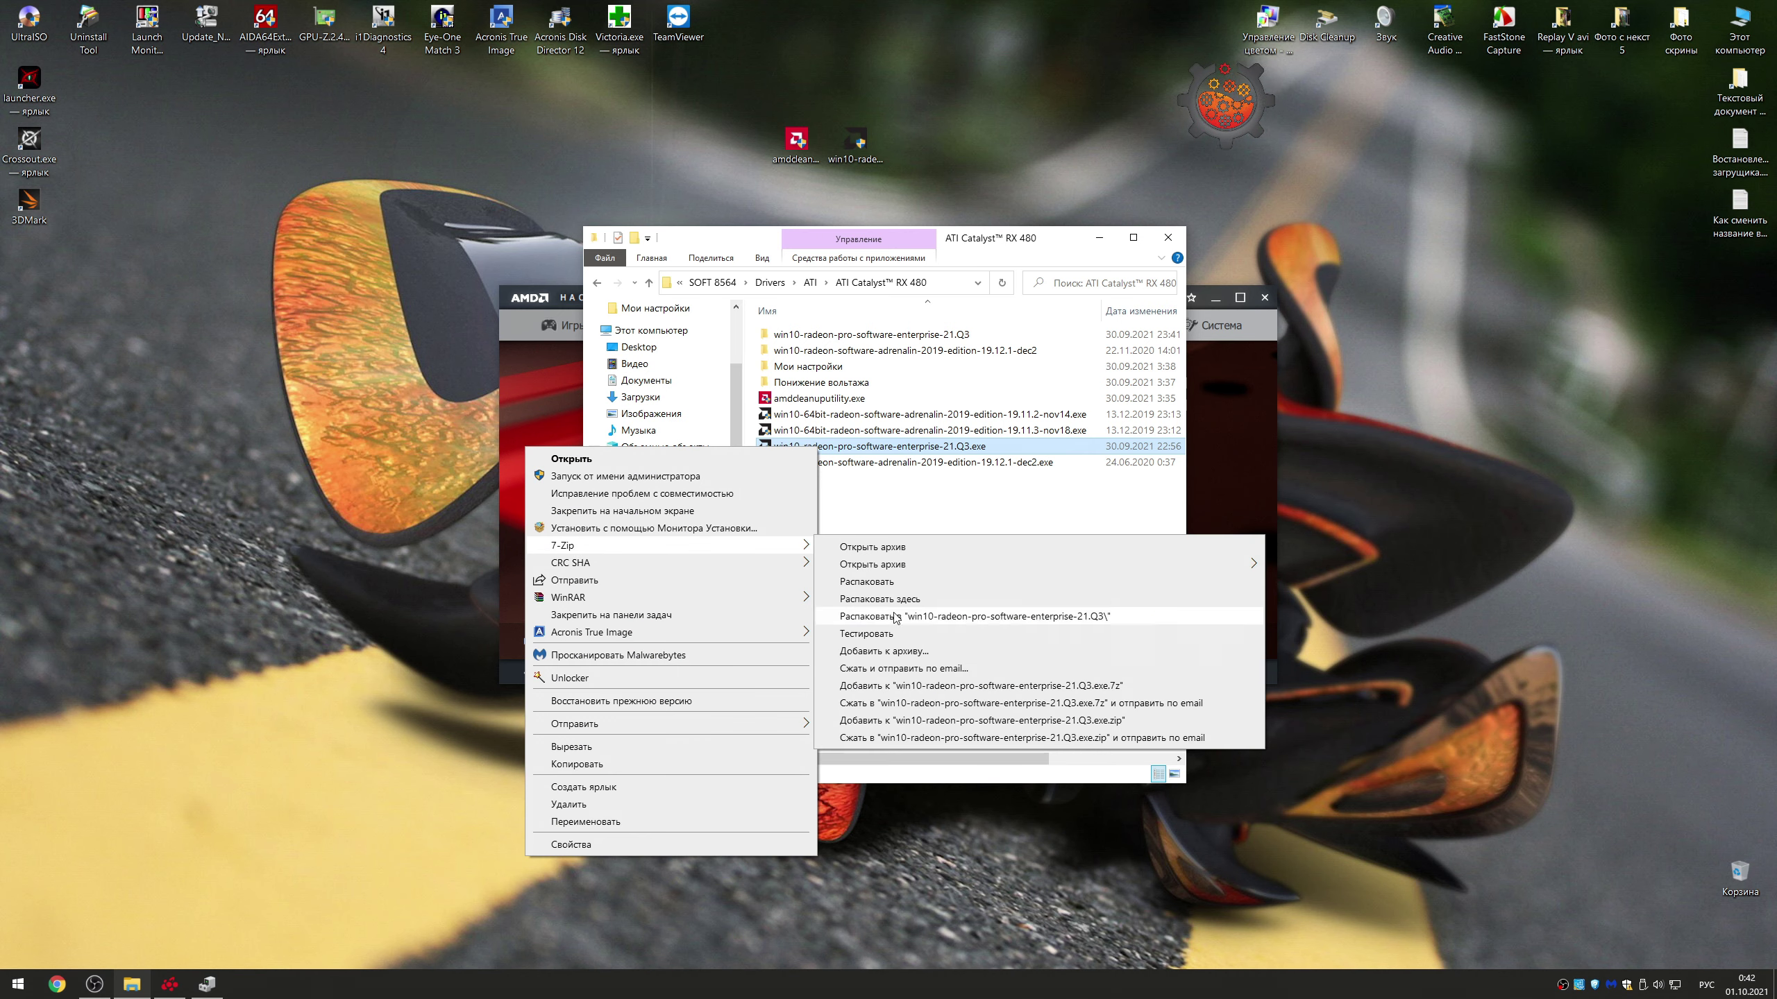
click(950, 617)
Step: Browse the extracted win10-radeon-pro-software-enterprise-21.Q3 folder down to Packages, Drivers, Display, WT6A_INF
click(879, 337)
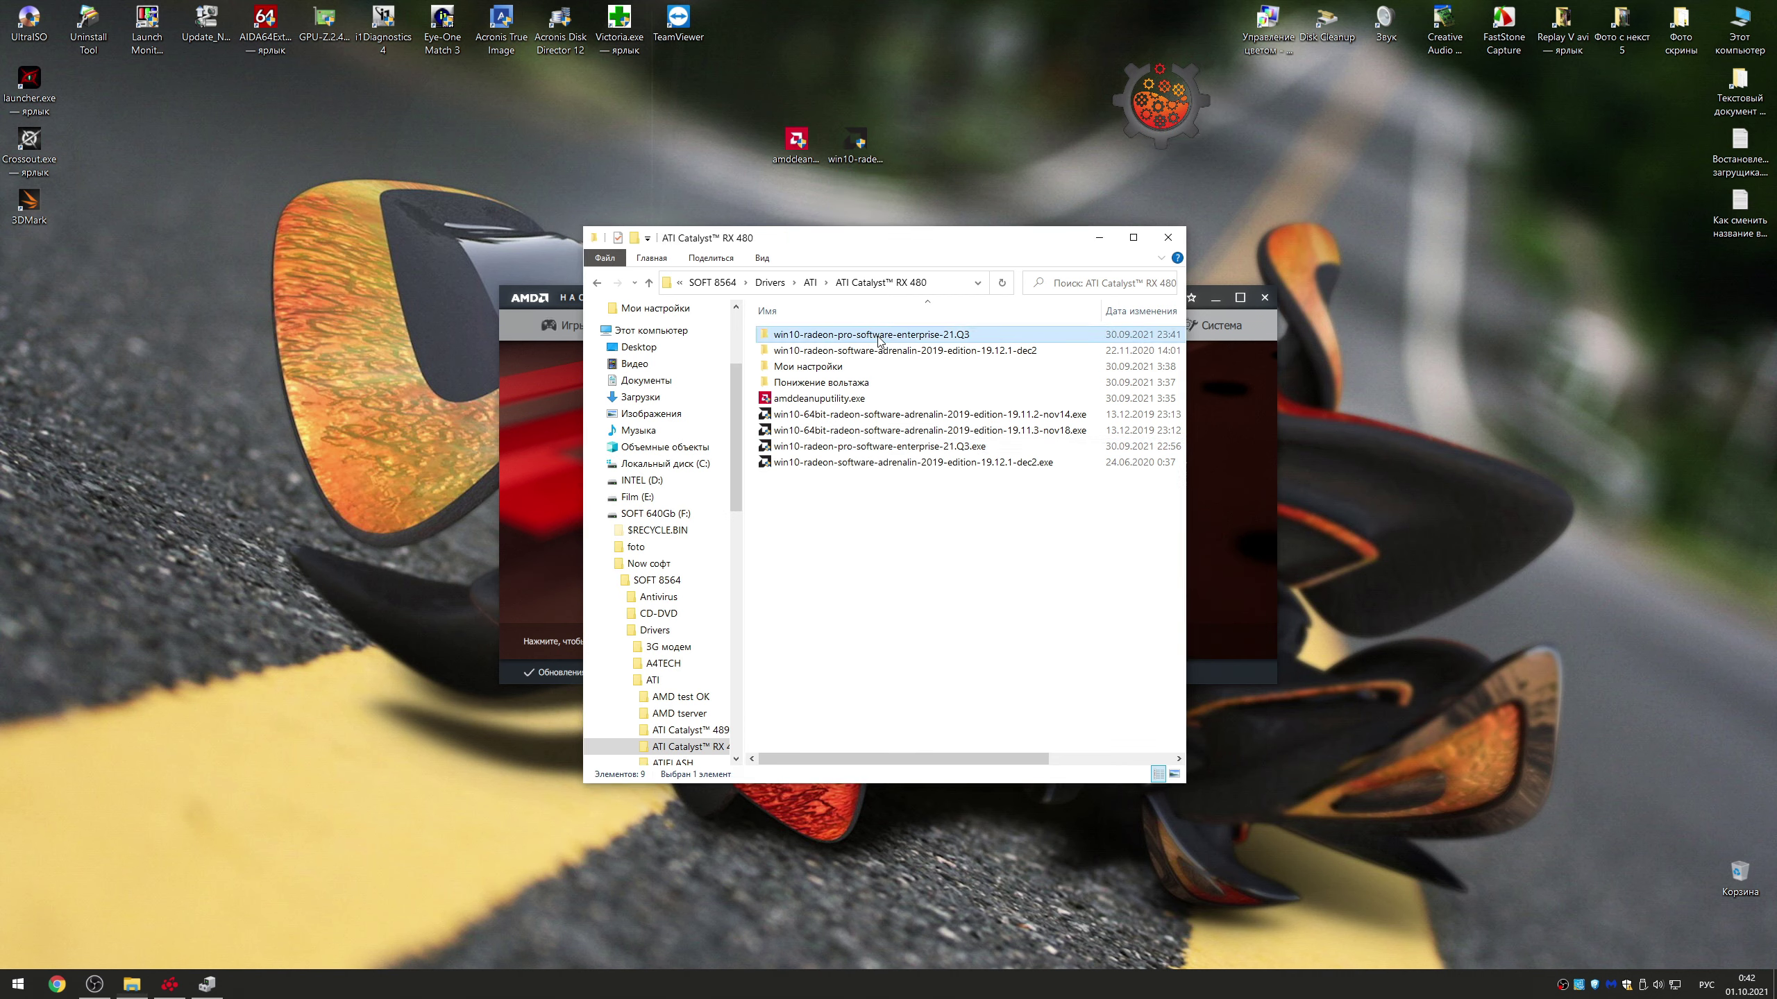
double_click(879, 337)
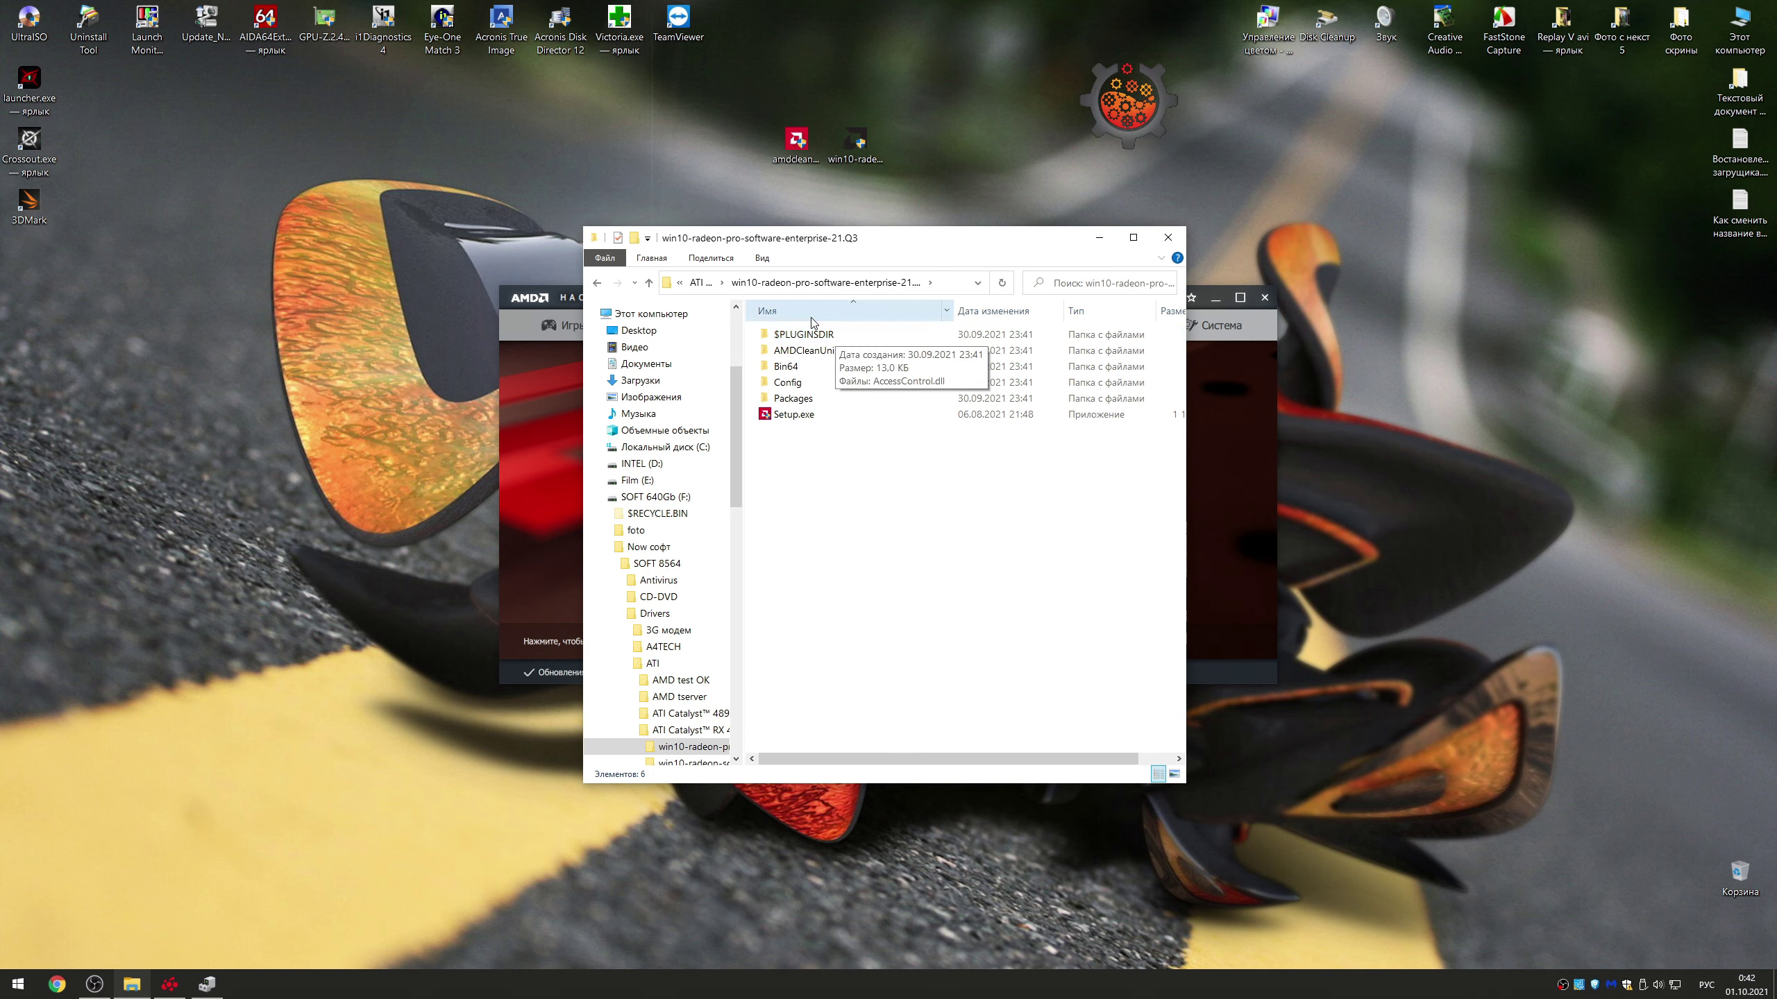
click(798, 401)
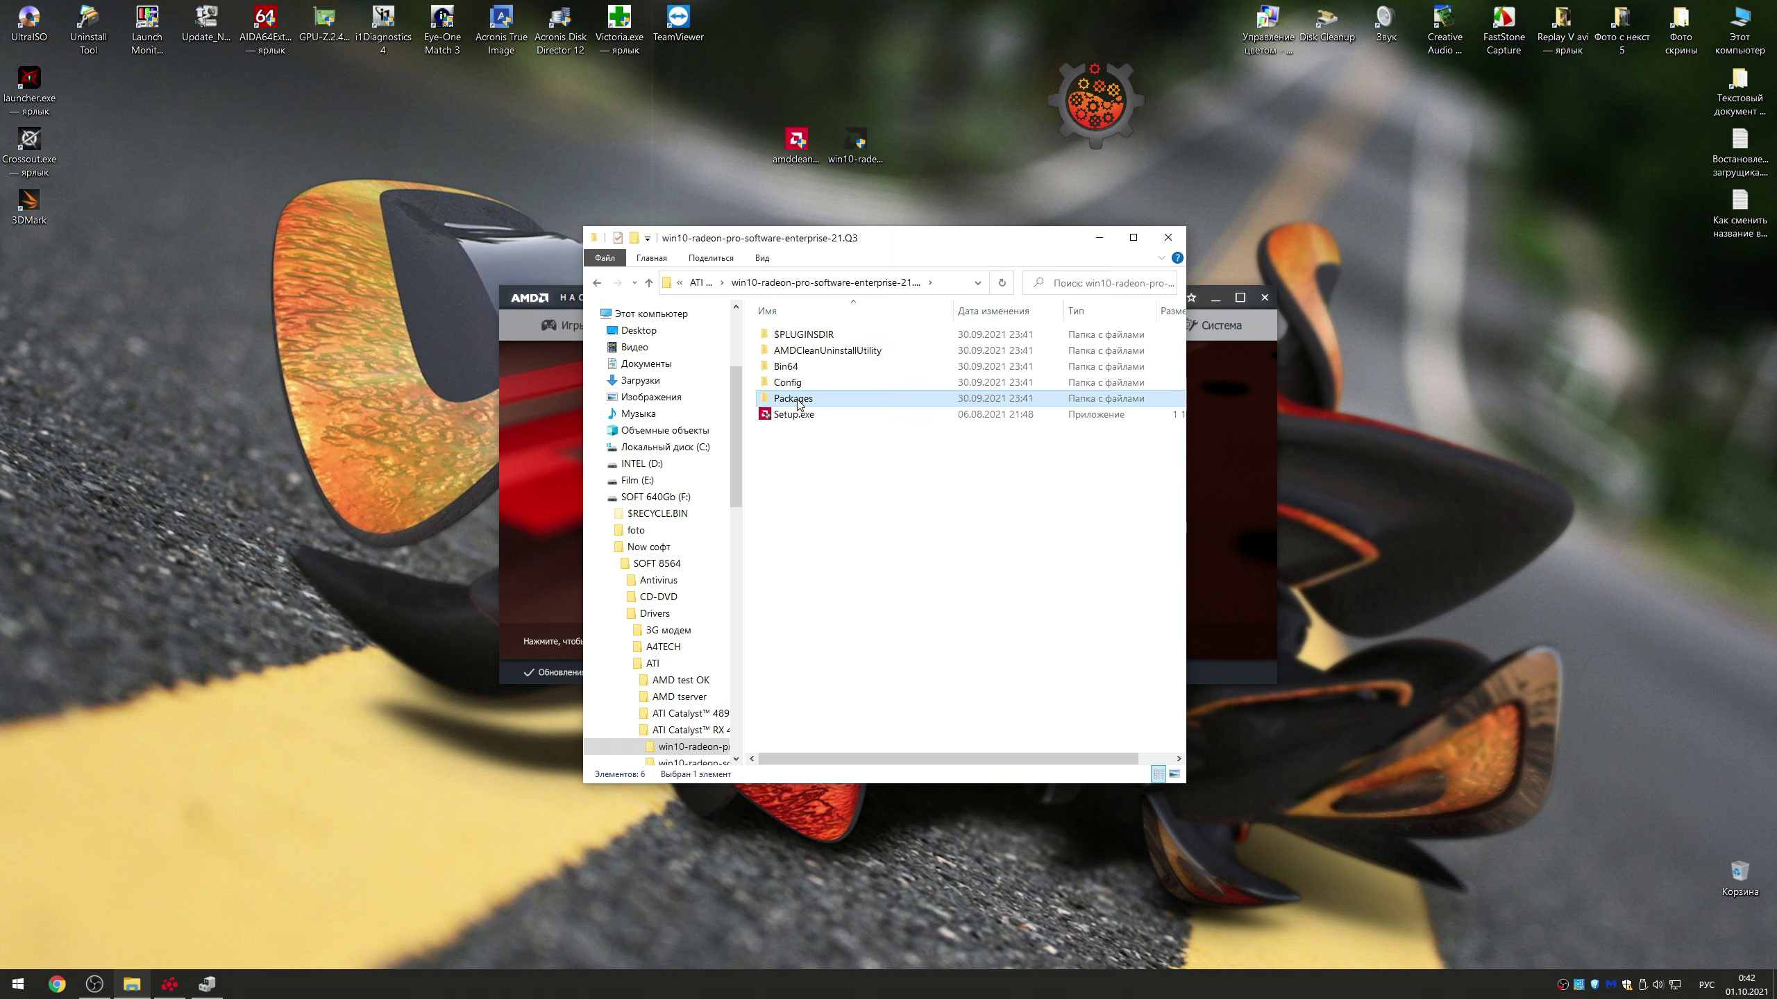
double_click(797, 400)
click(791, 351)
double_click(790, 351)
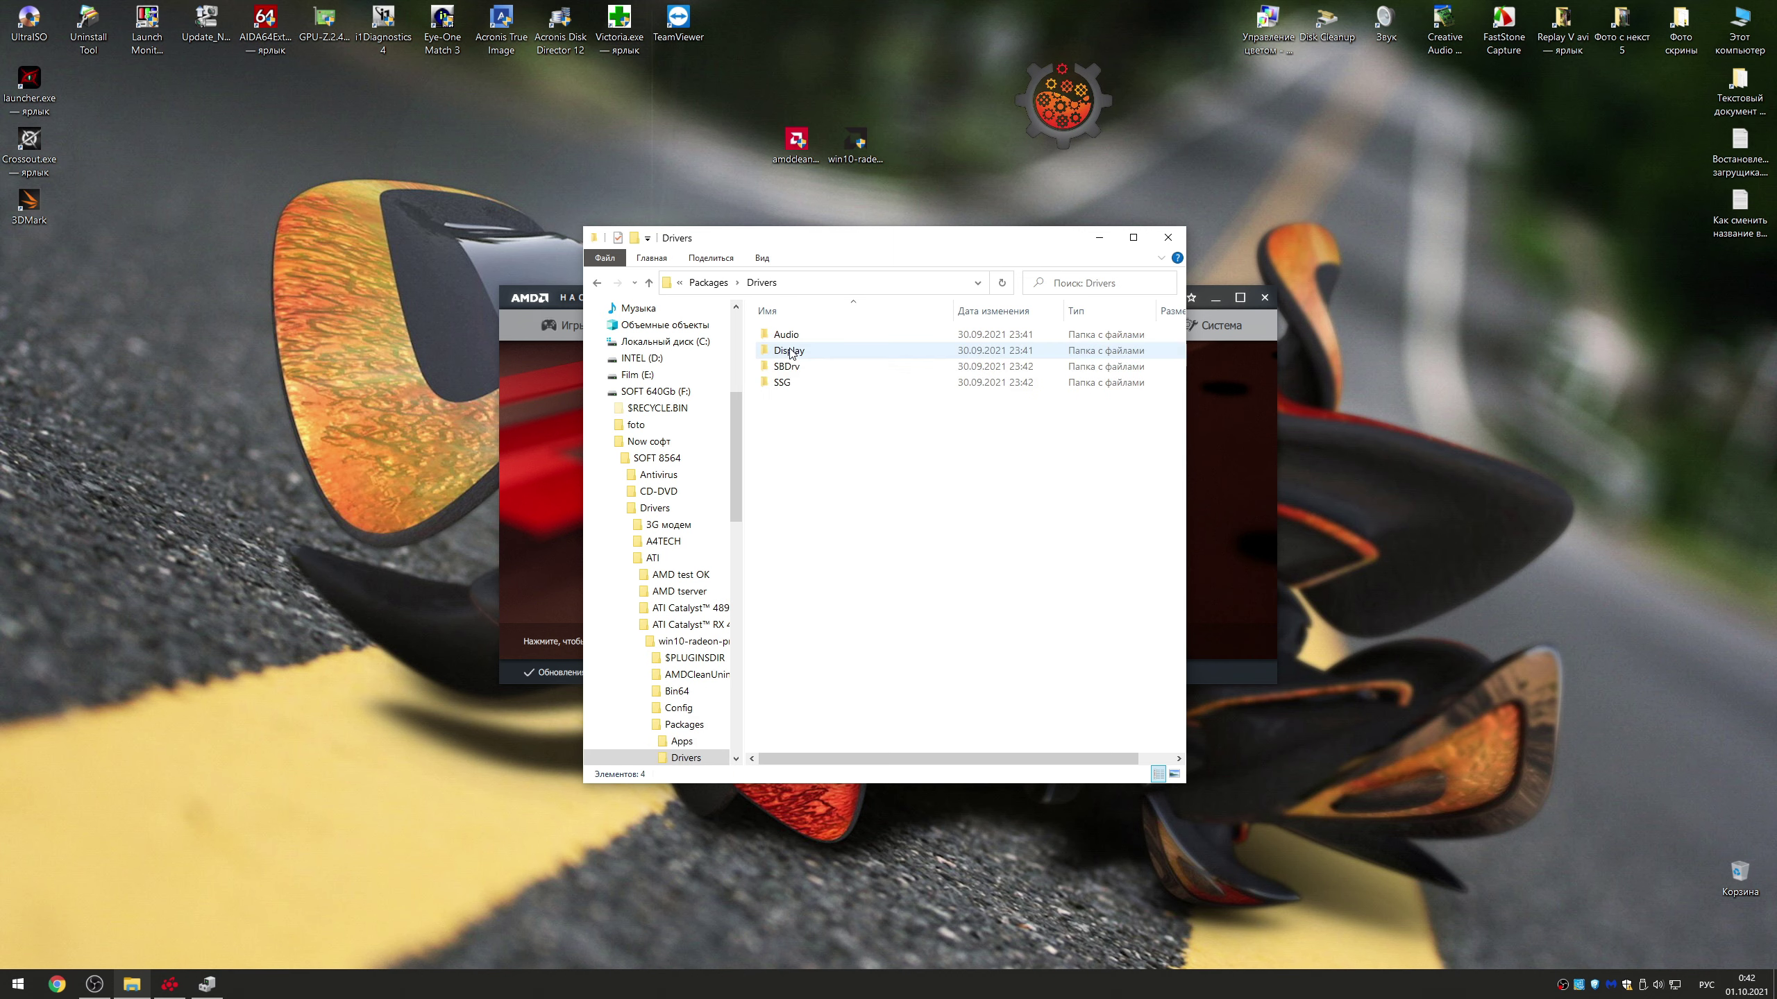
click(787, 335)
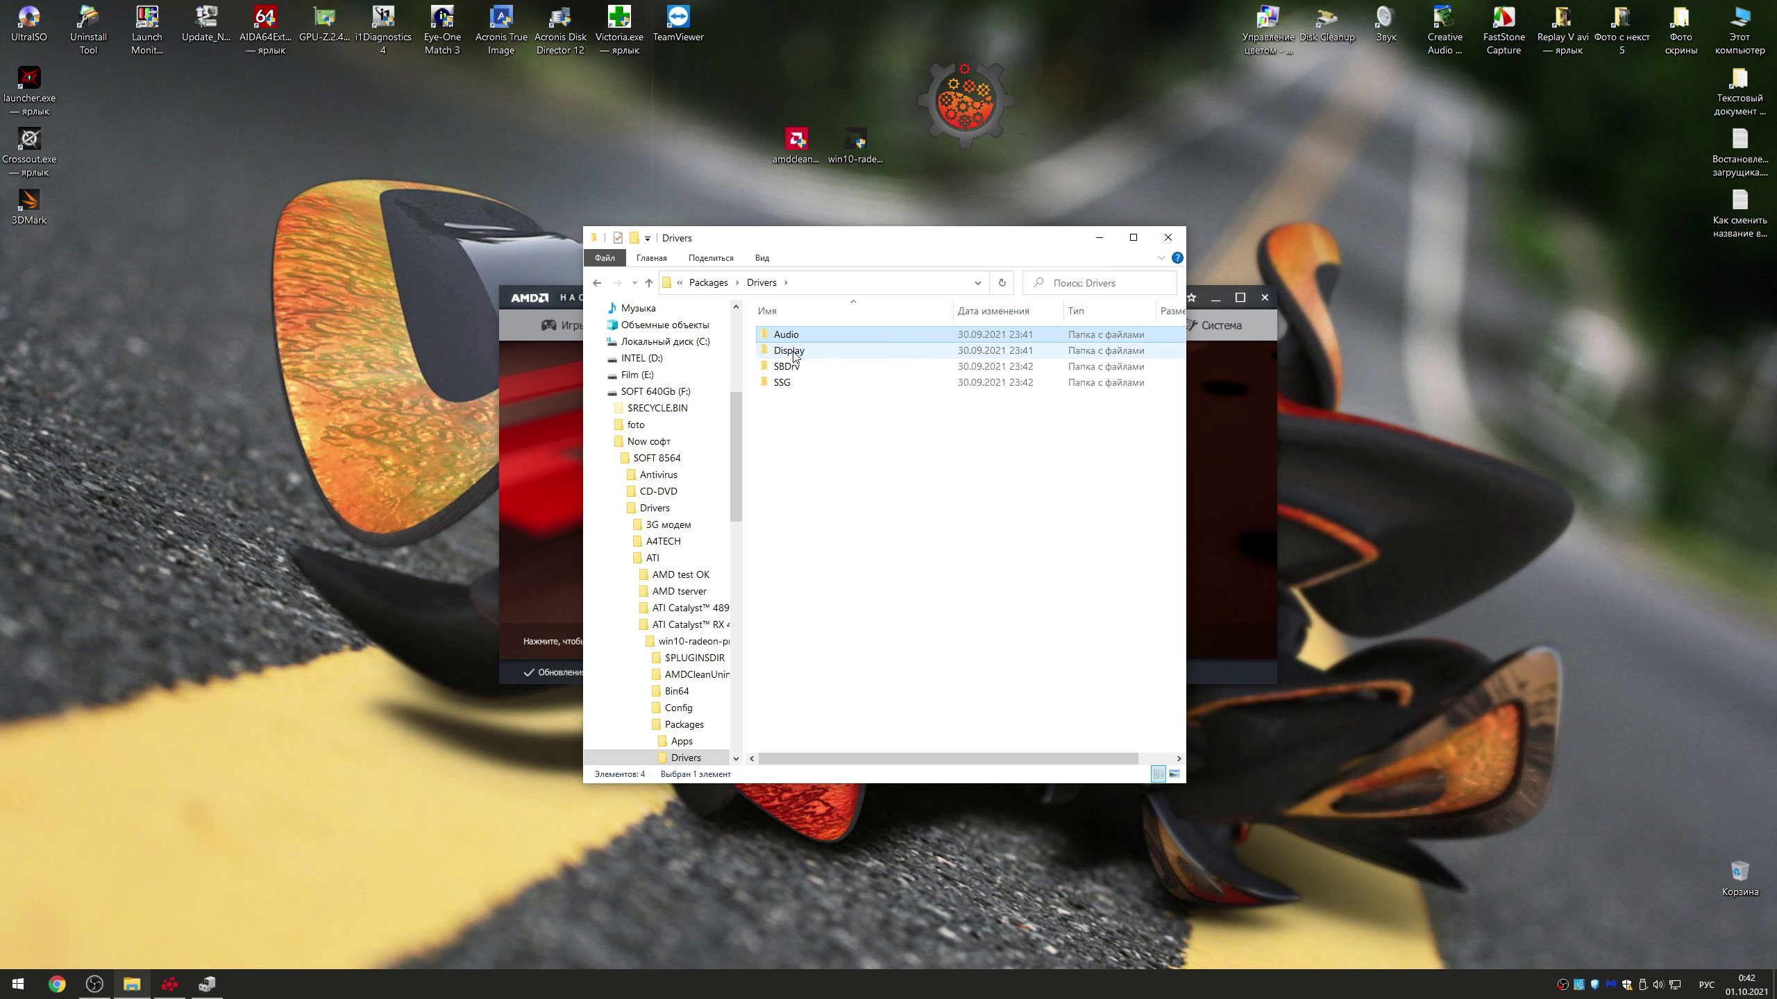
double_click(794, 357)
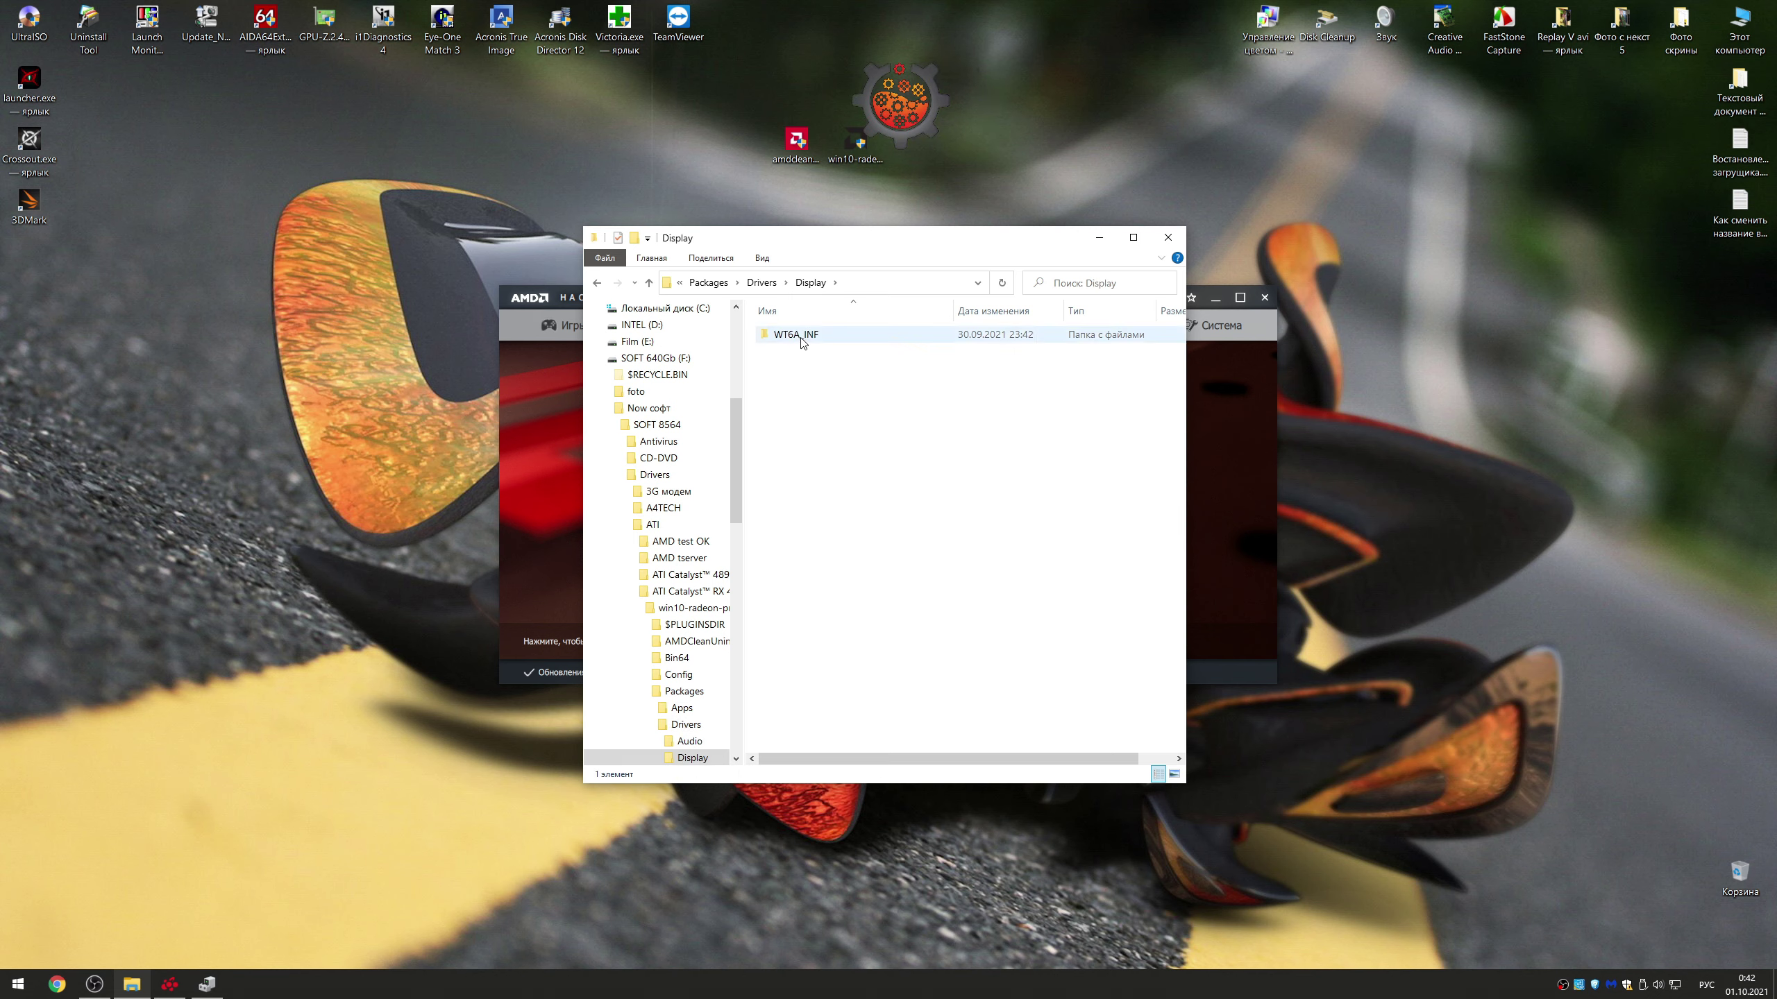
double_click(802, 339)
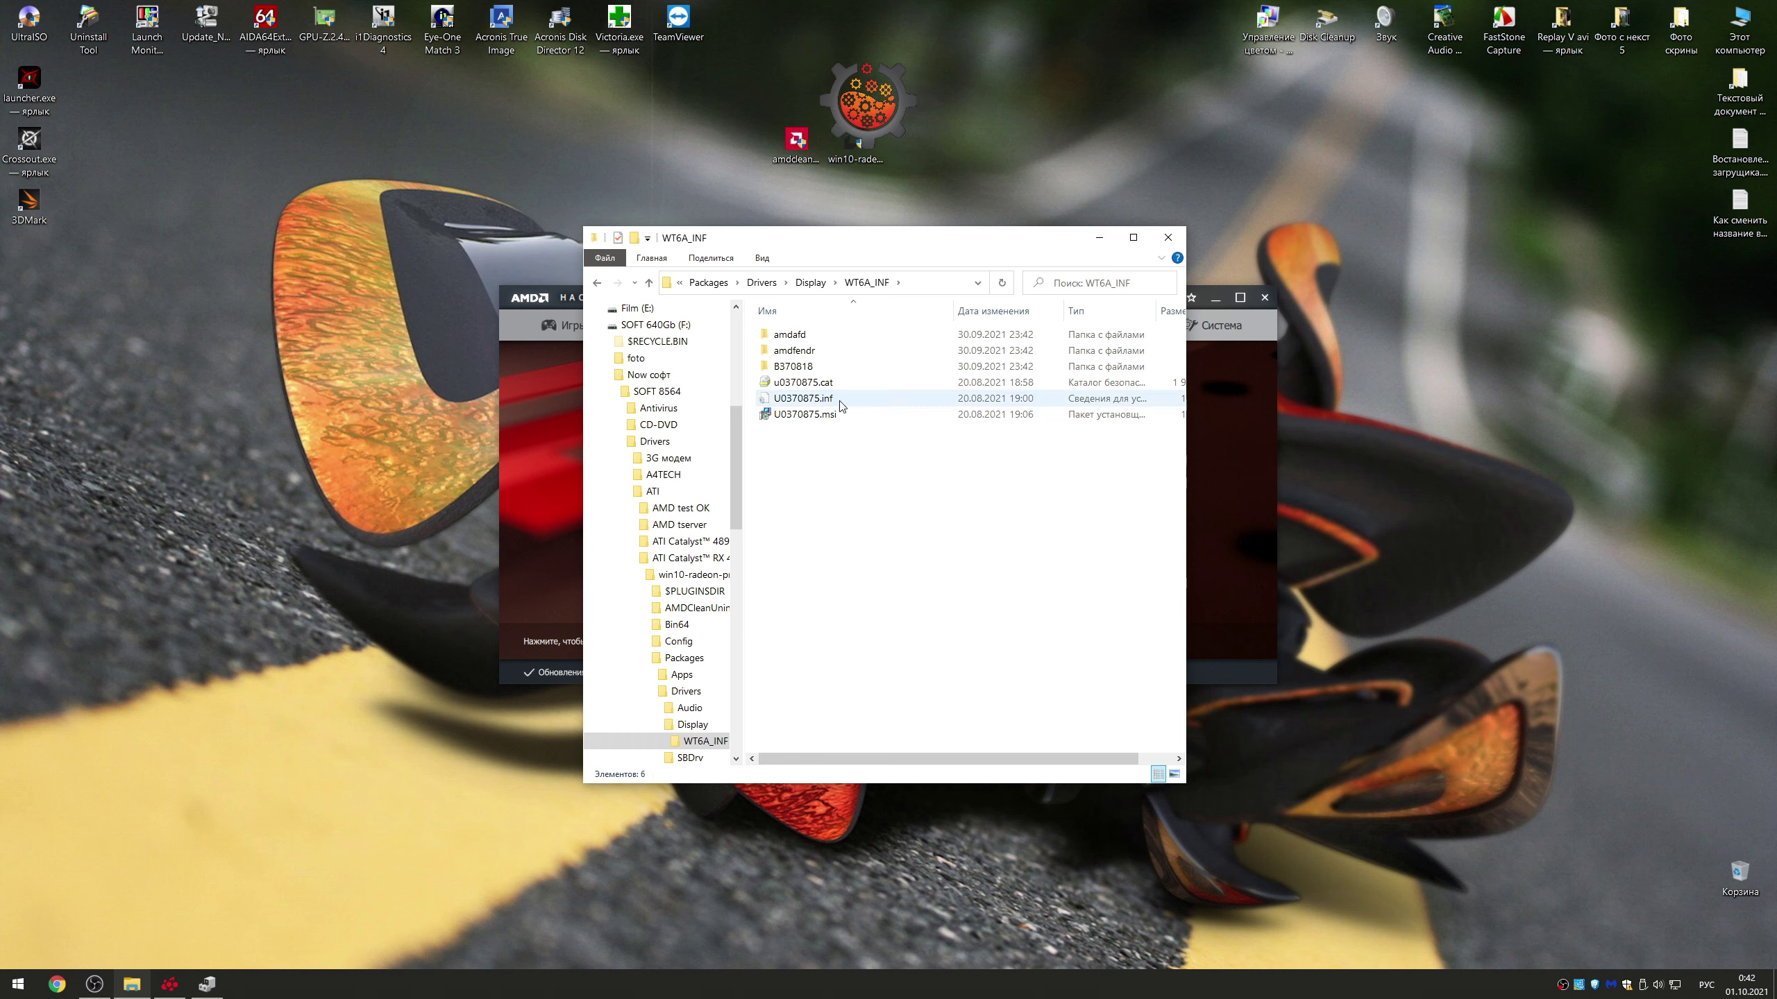
Step: Open the driver information file U0370875.inf, check its available file actions, and close the WT6A_INF folder window
double_click(800, 400)
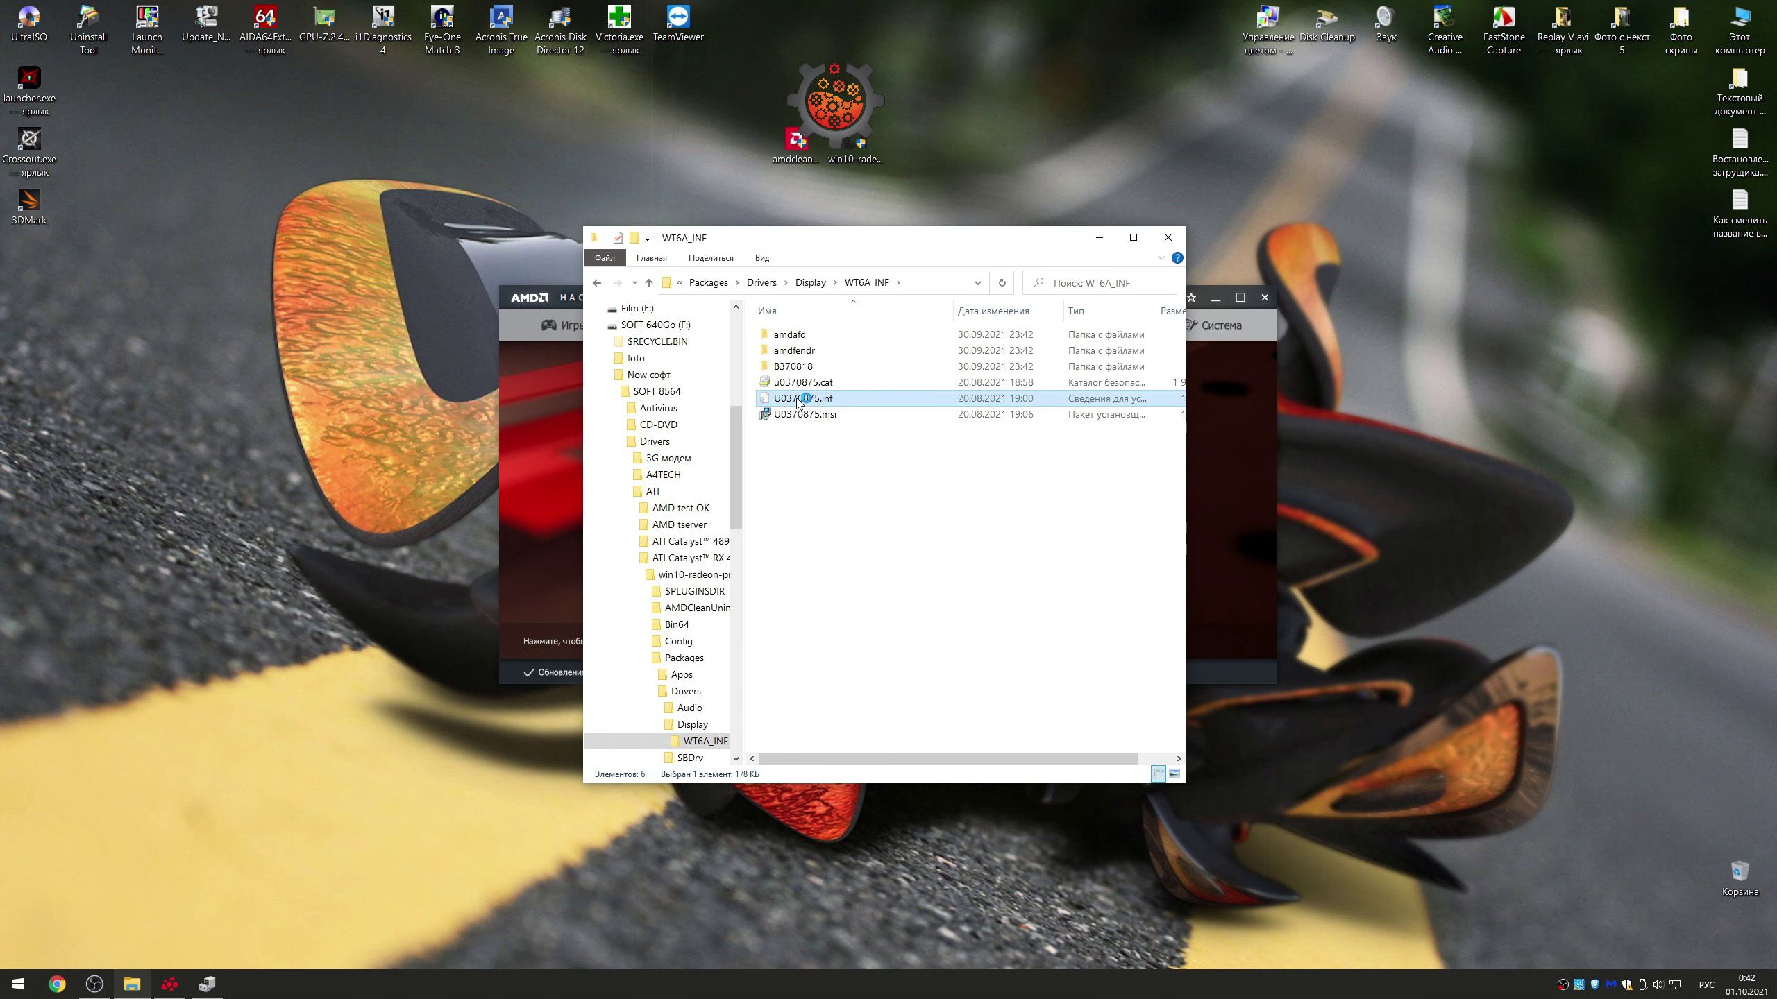
right_click(783, 400)
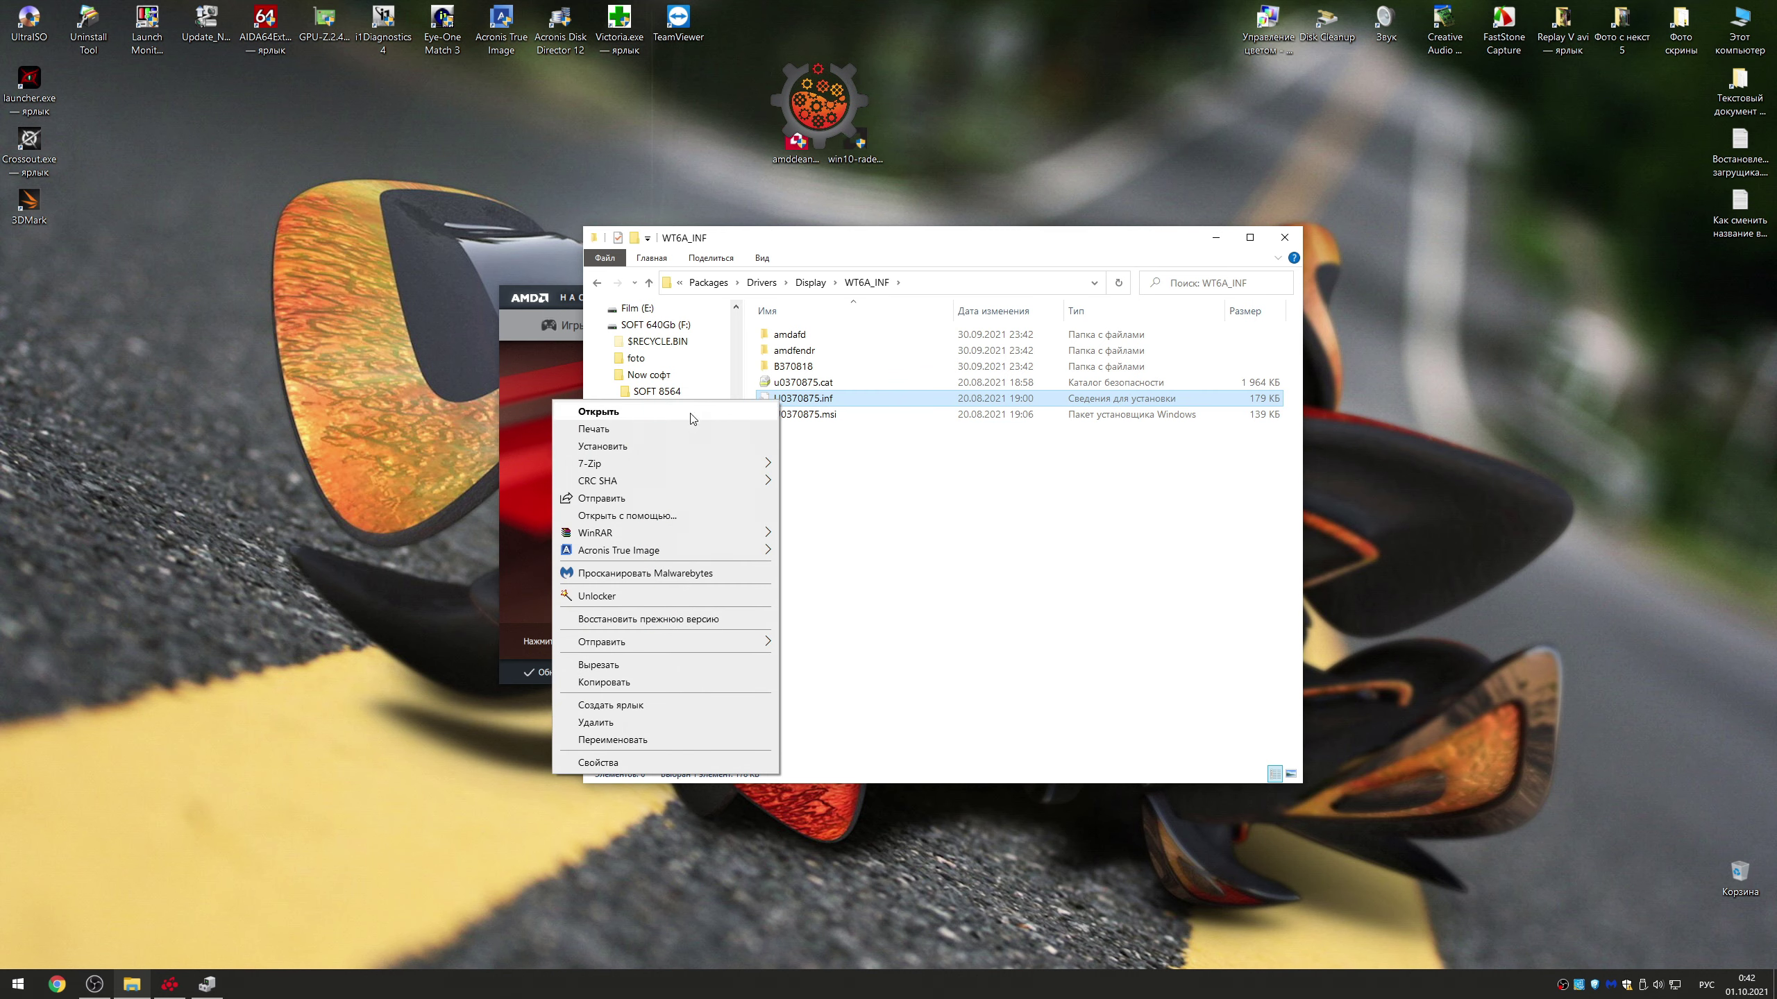
click(851, 476)
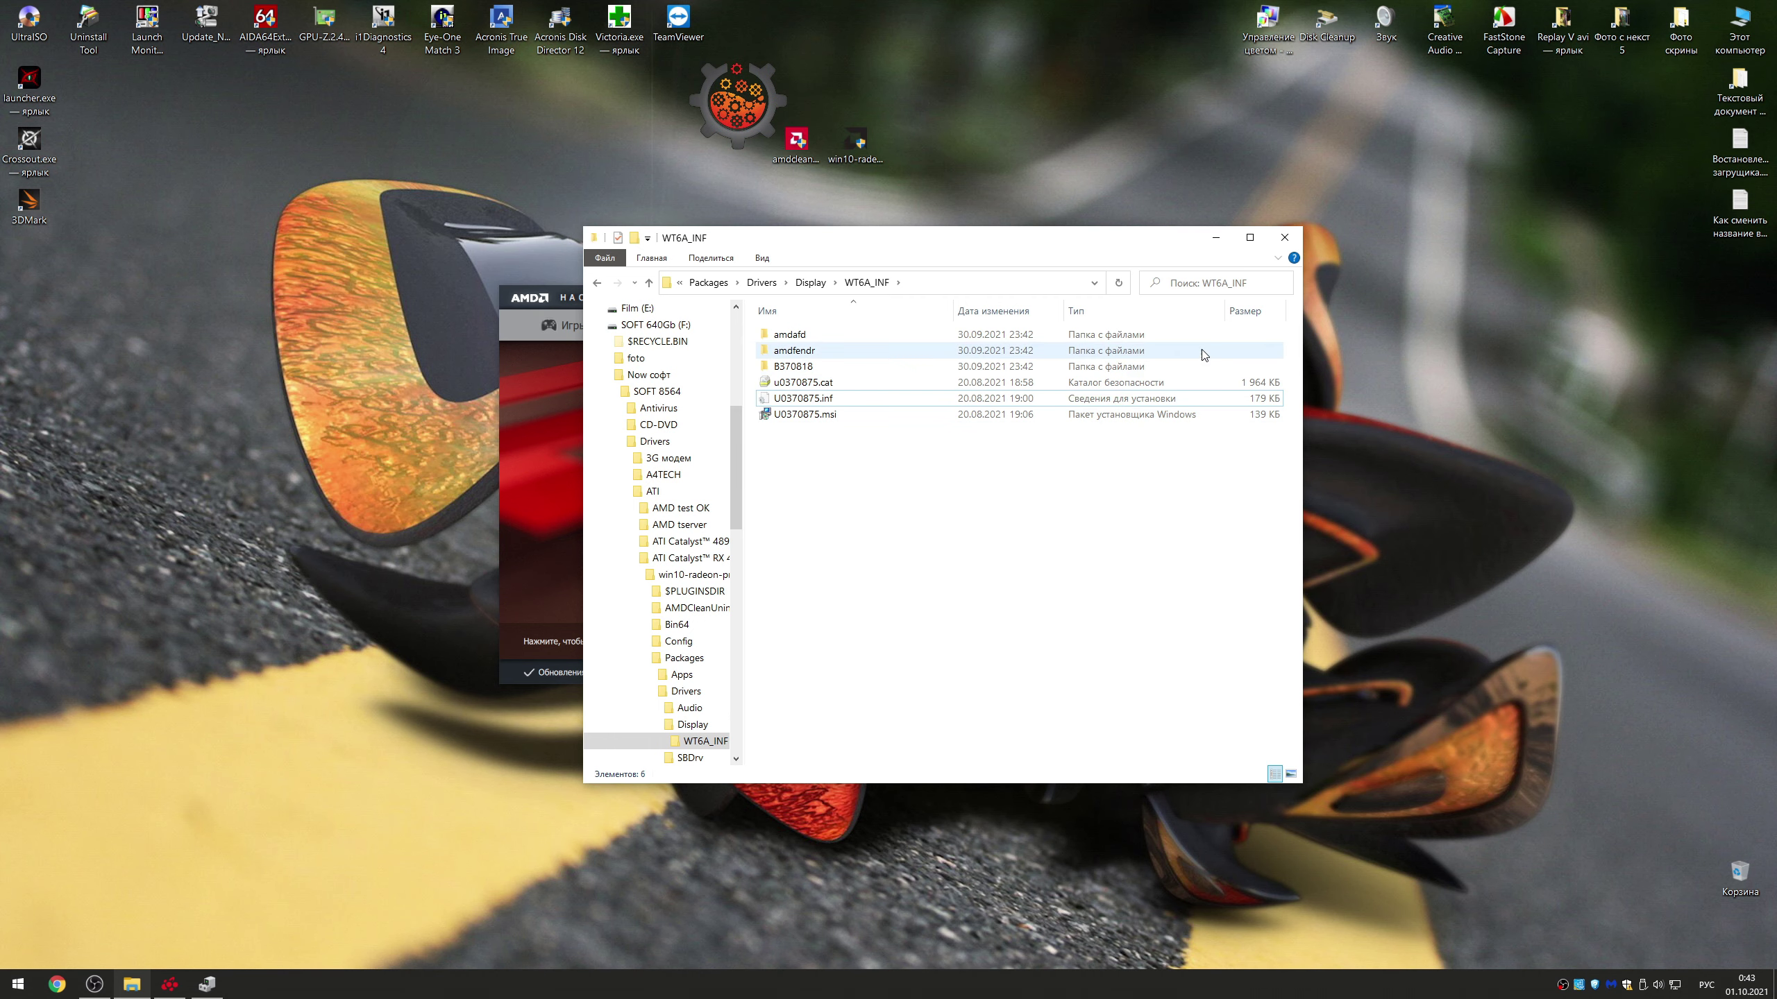
click(812, 414)
key(alt+F4)
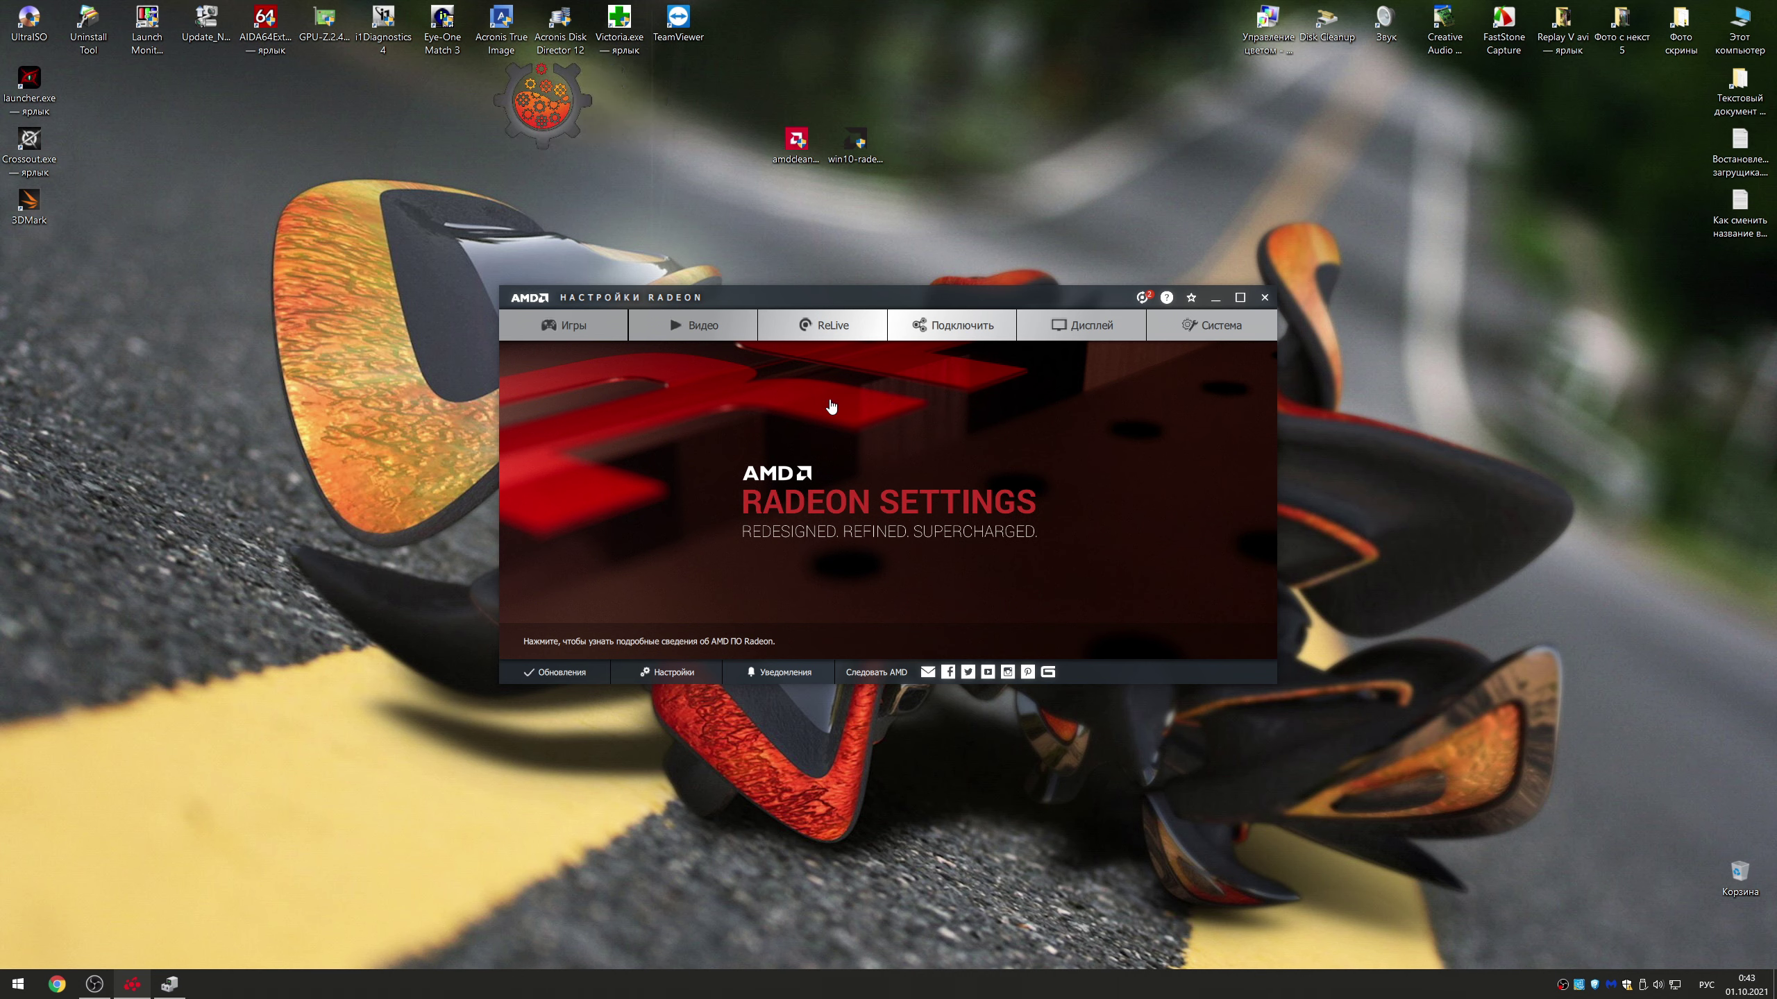
Step: Open Device Manager, view the driver properties of the Radeon (TM) RX 480 Graphics adapter, and highlight its driver date
right_click(13, 993)
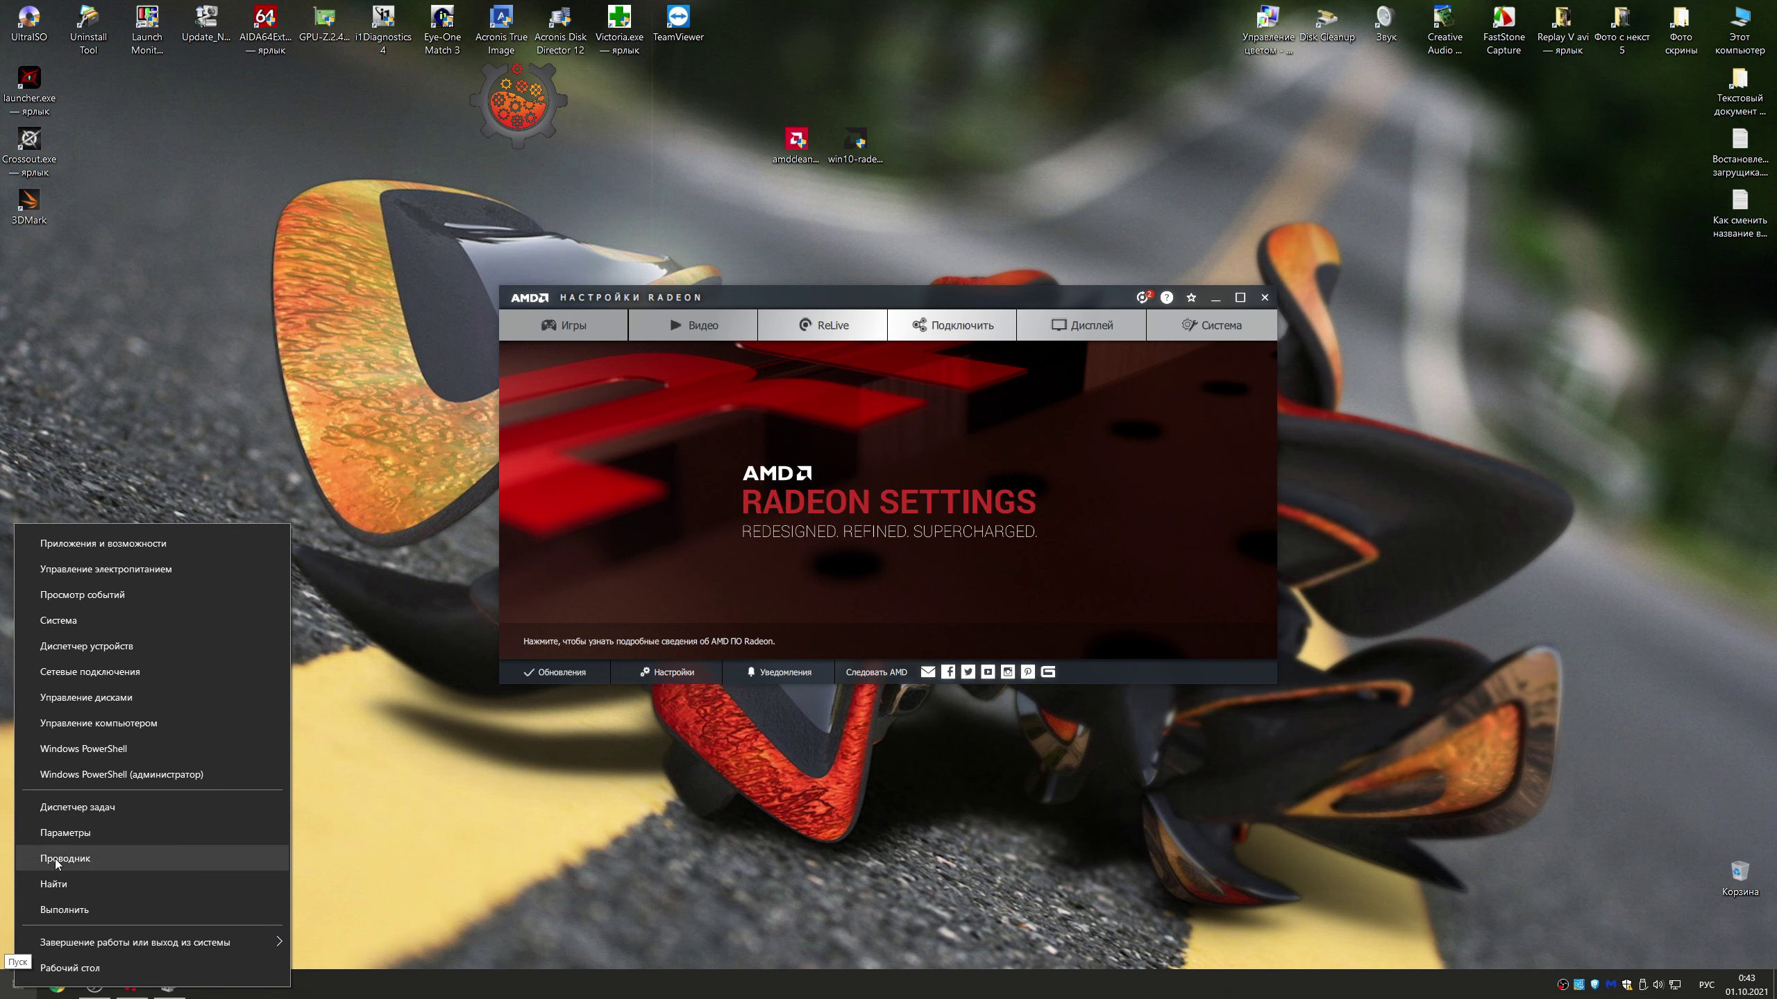
click(99, 642)
double_click(733, 419)
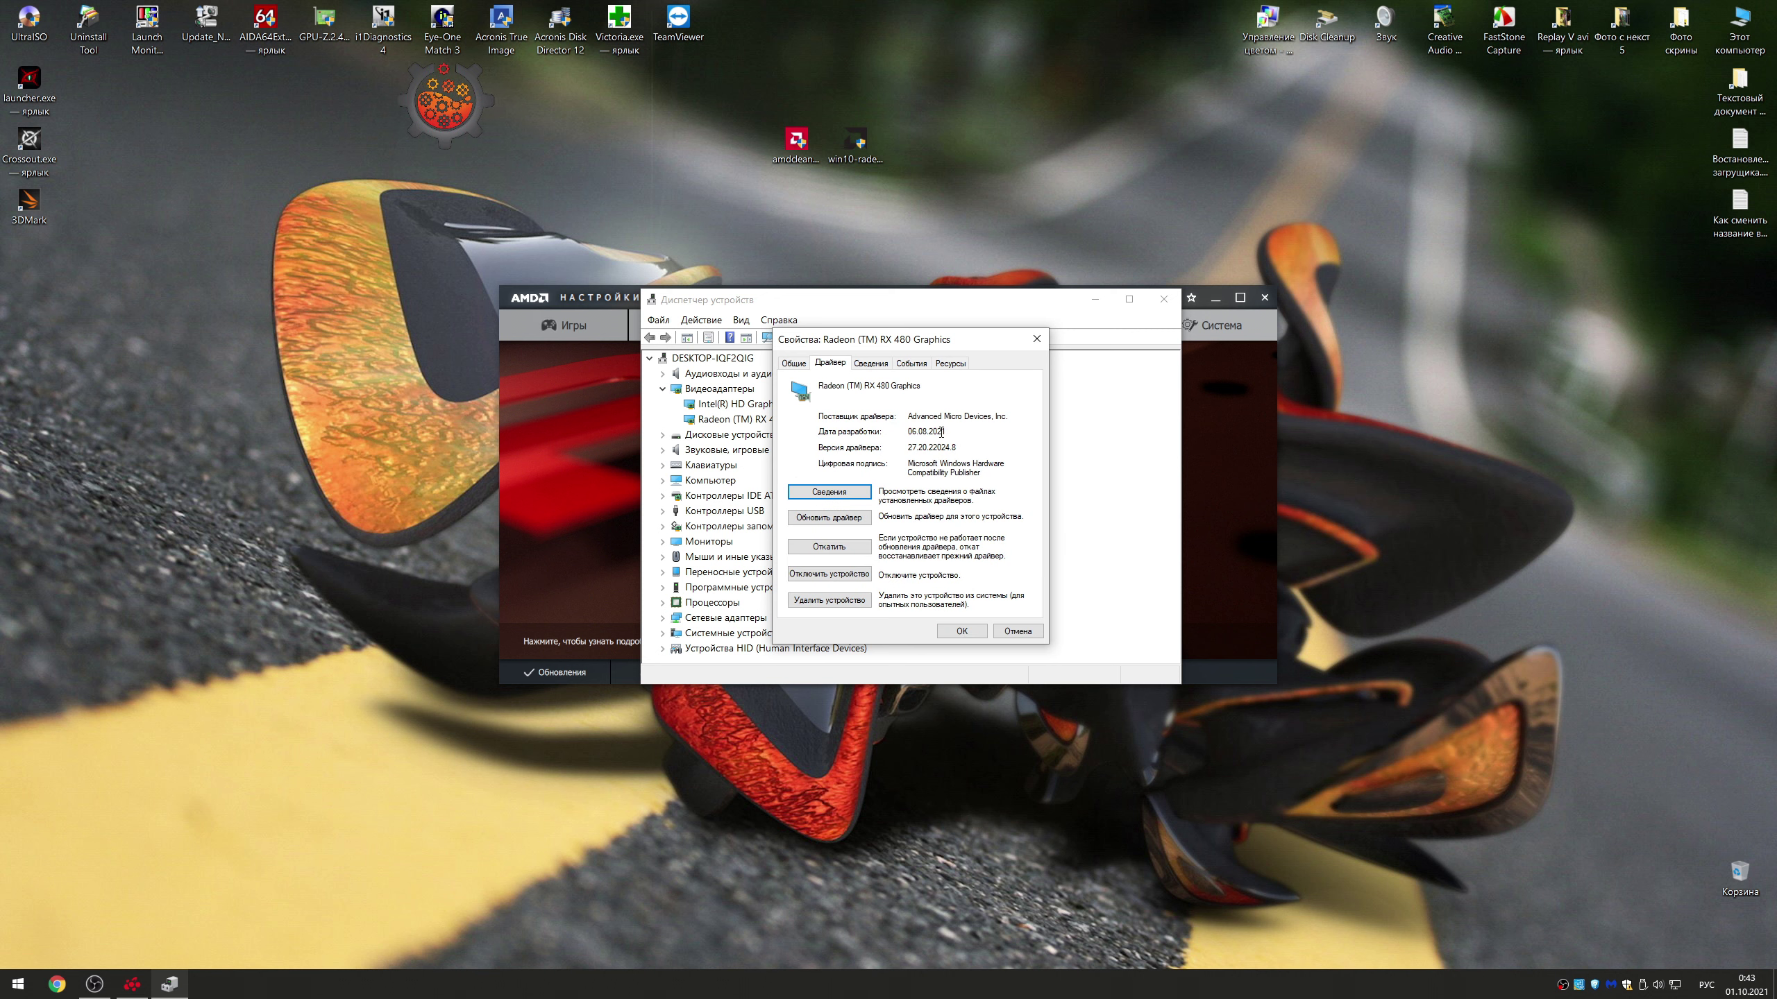
double_click(922, 431)
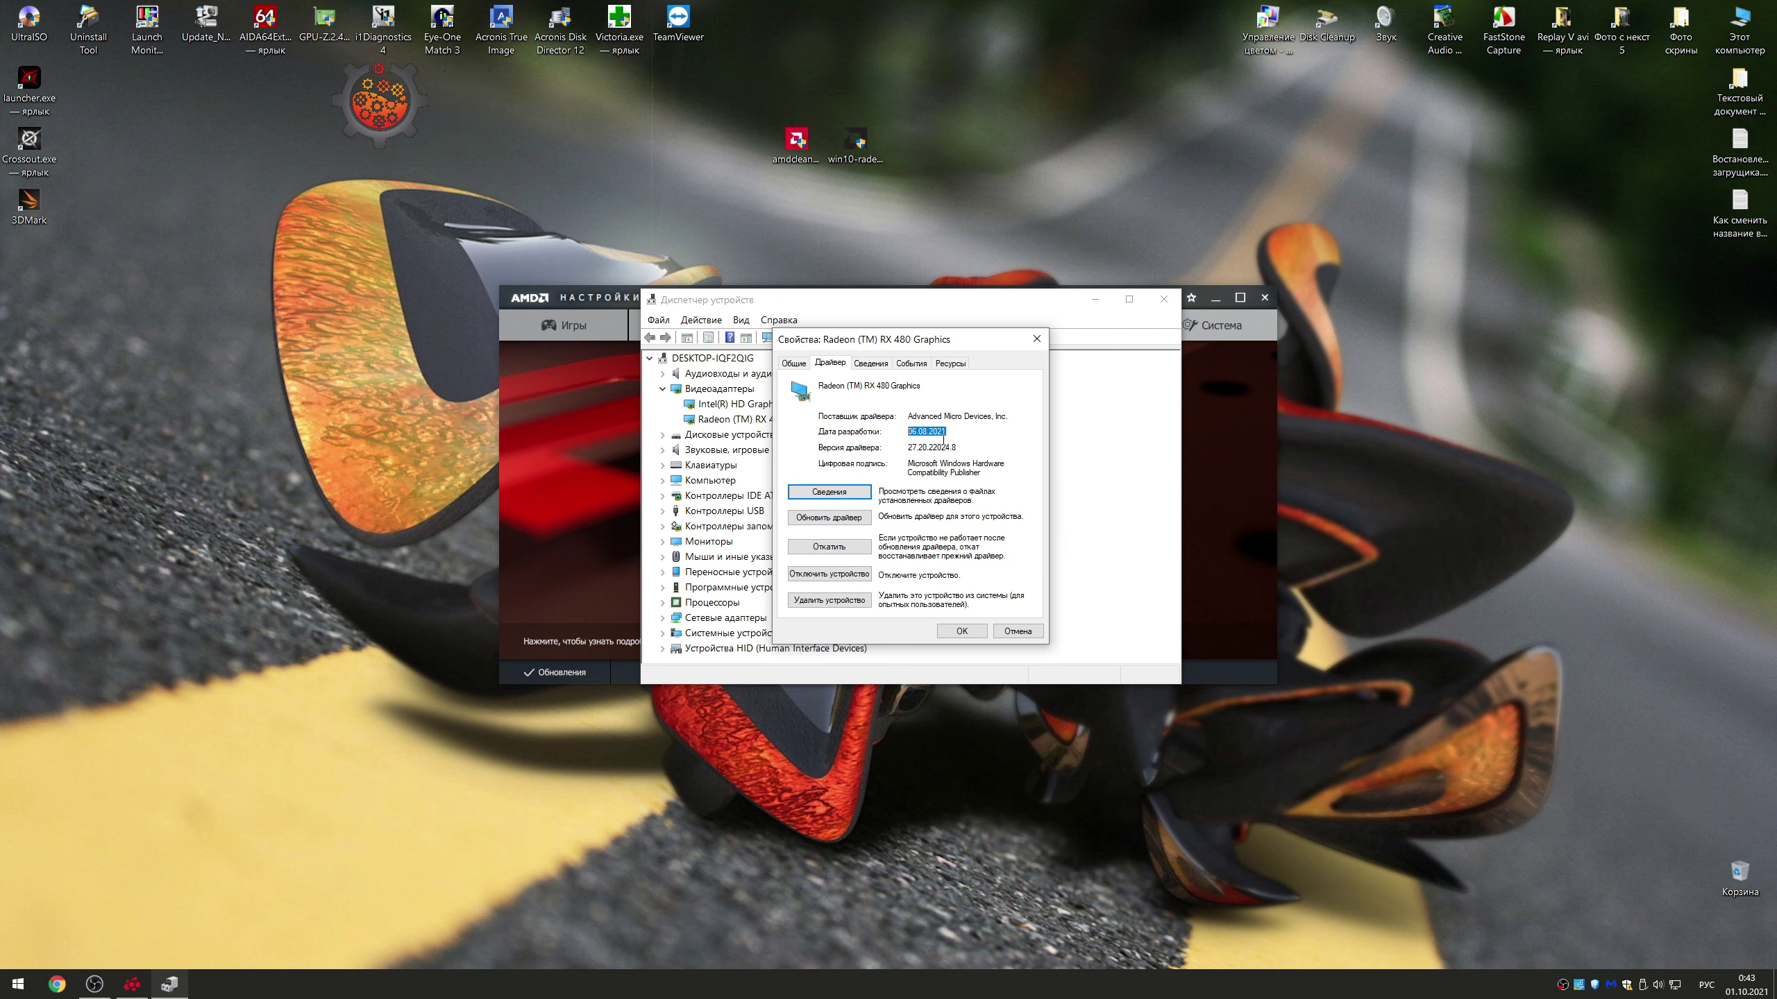
Step: Start a manual driver update from the computer's available drivers, compare the two RX 480 driver versions listed, and close the update wizard
click(830, 519)
click(787, 601)
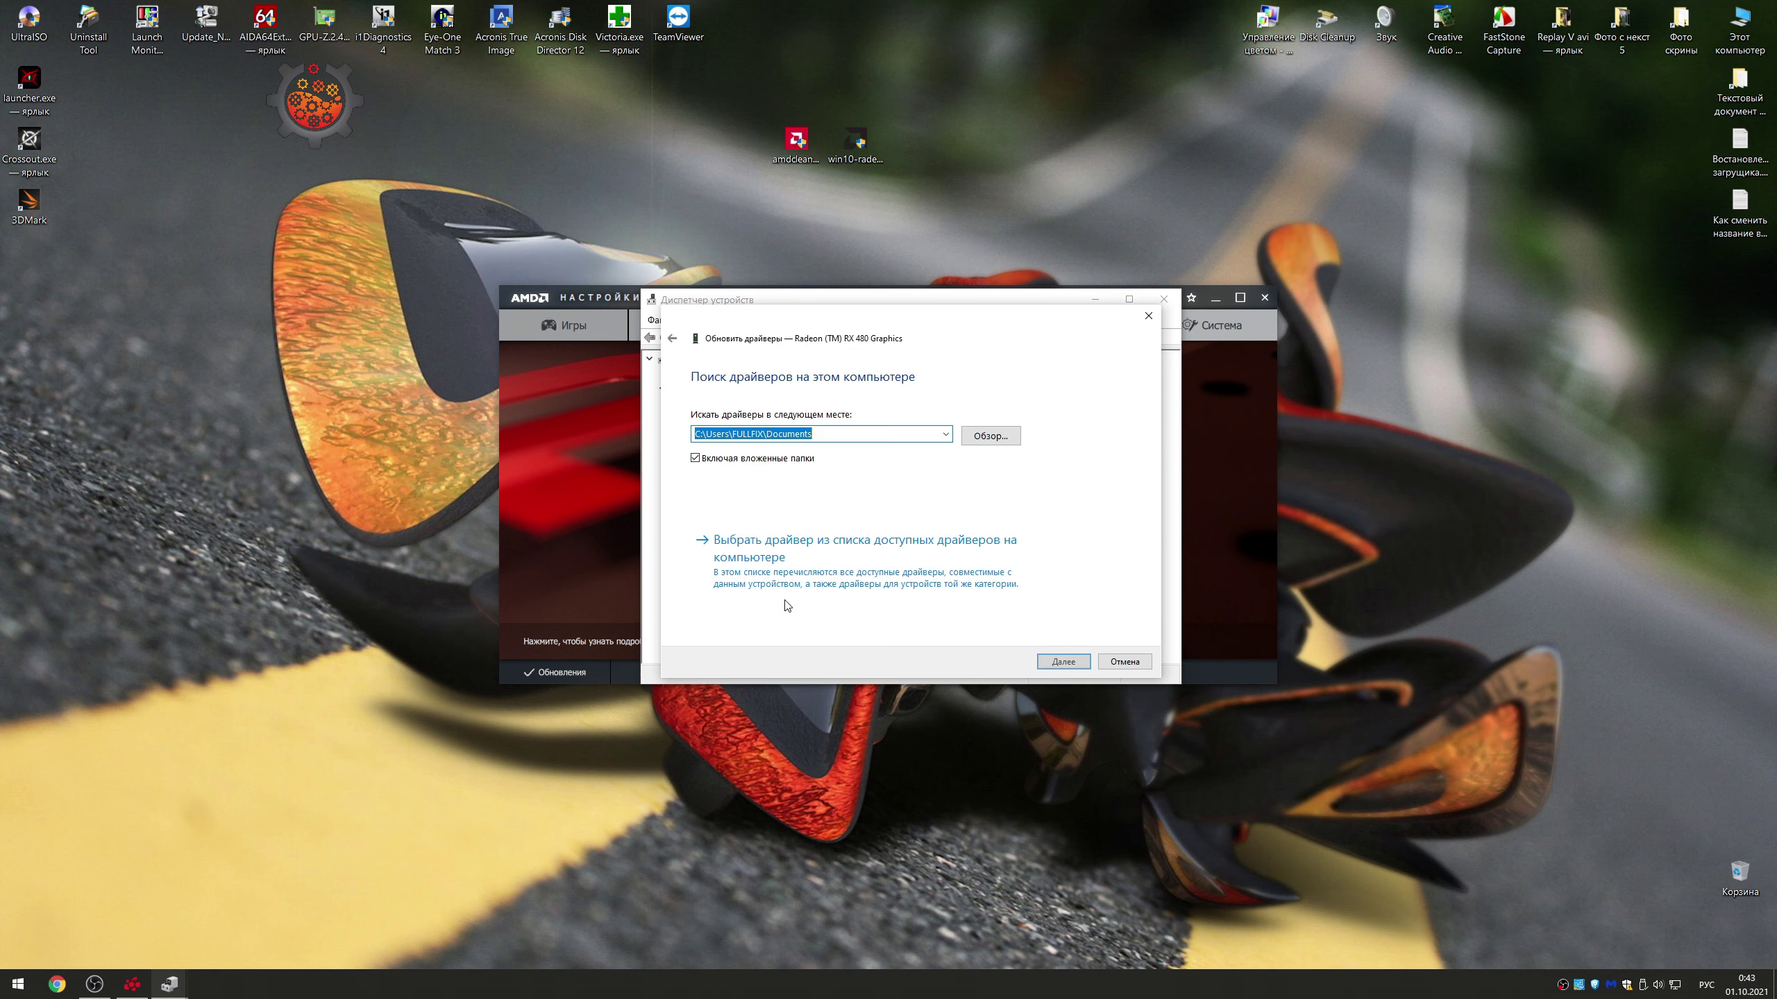
click(801, 549)
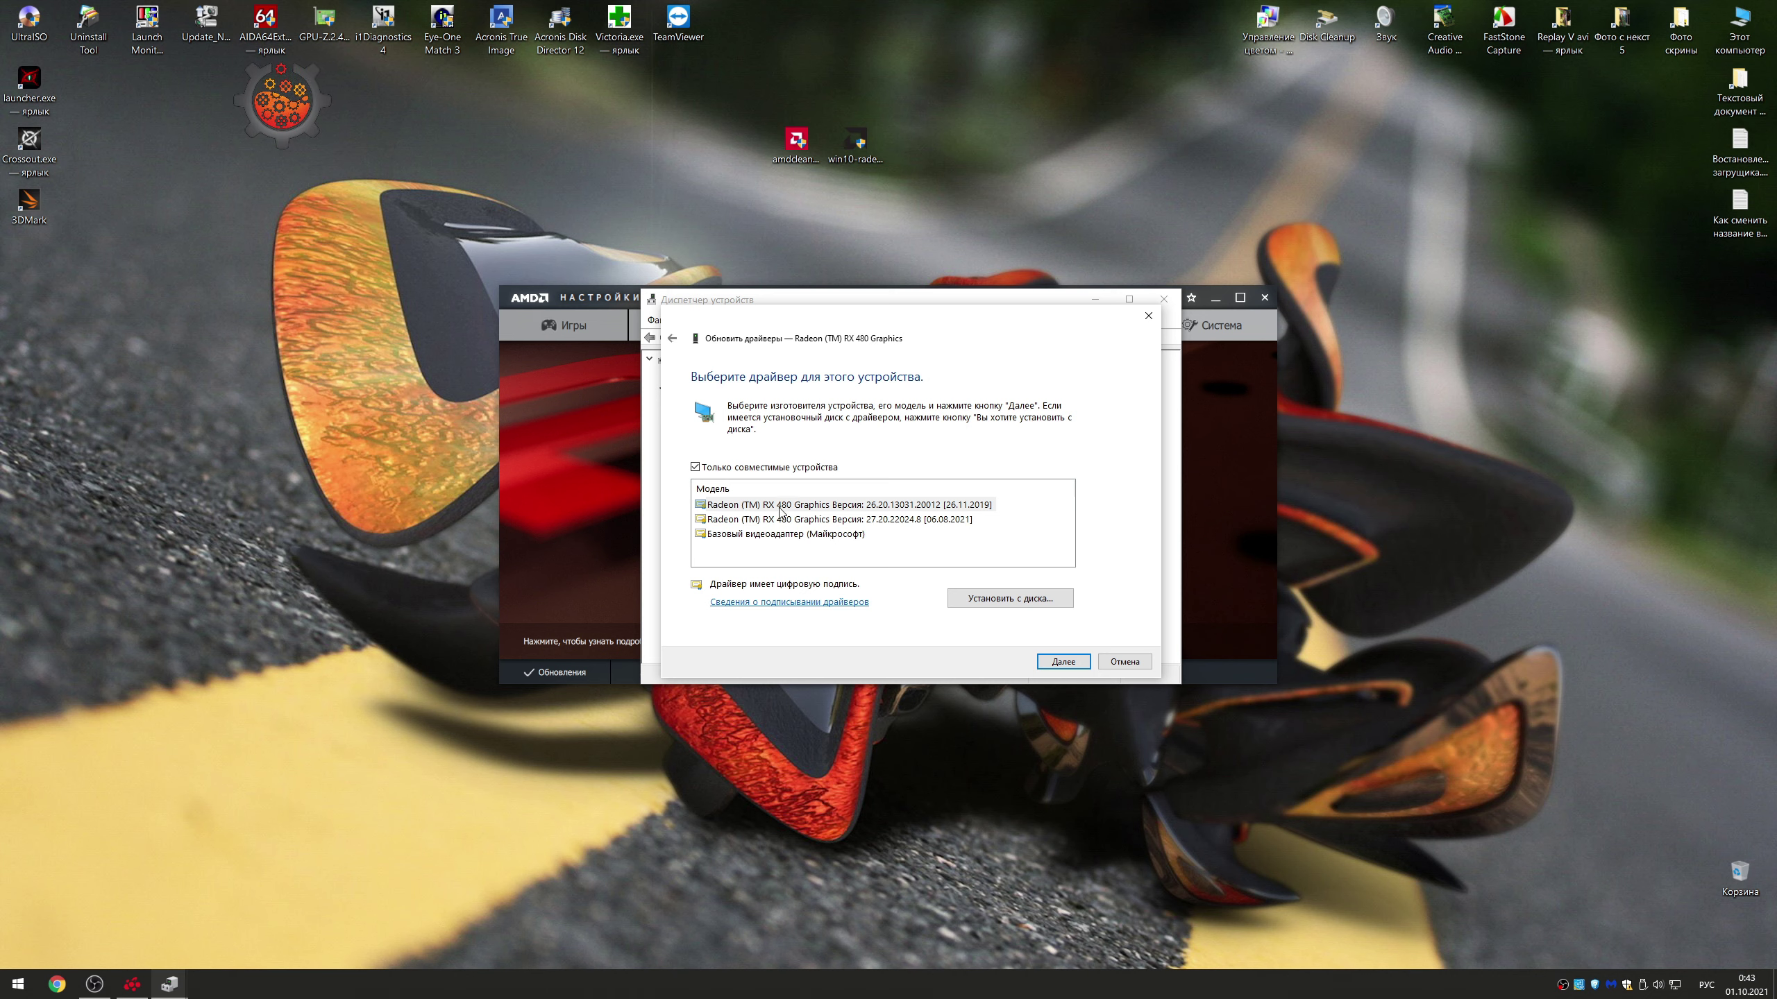
click(969, 508)
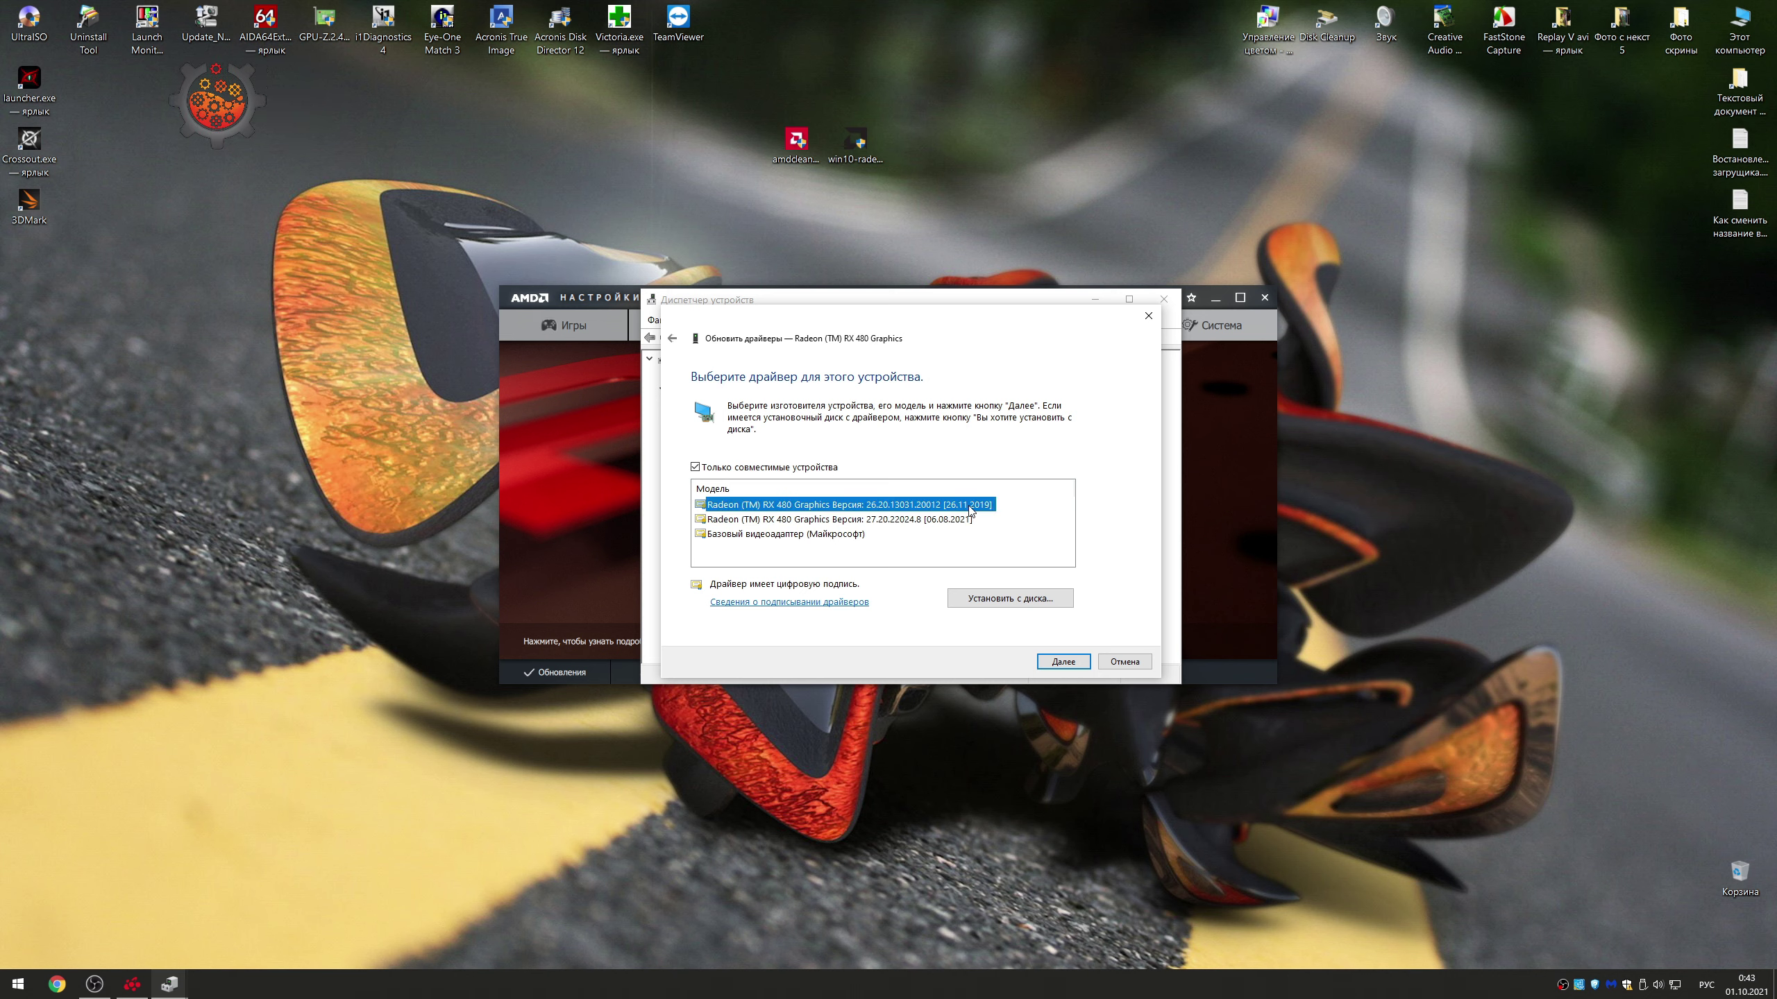
click(955, 520)
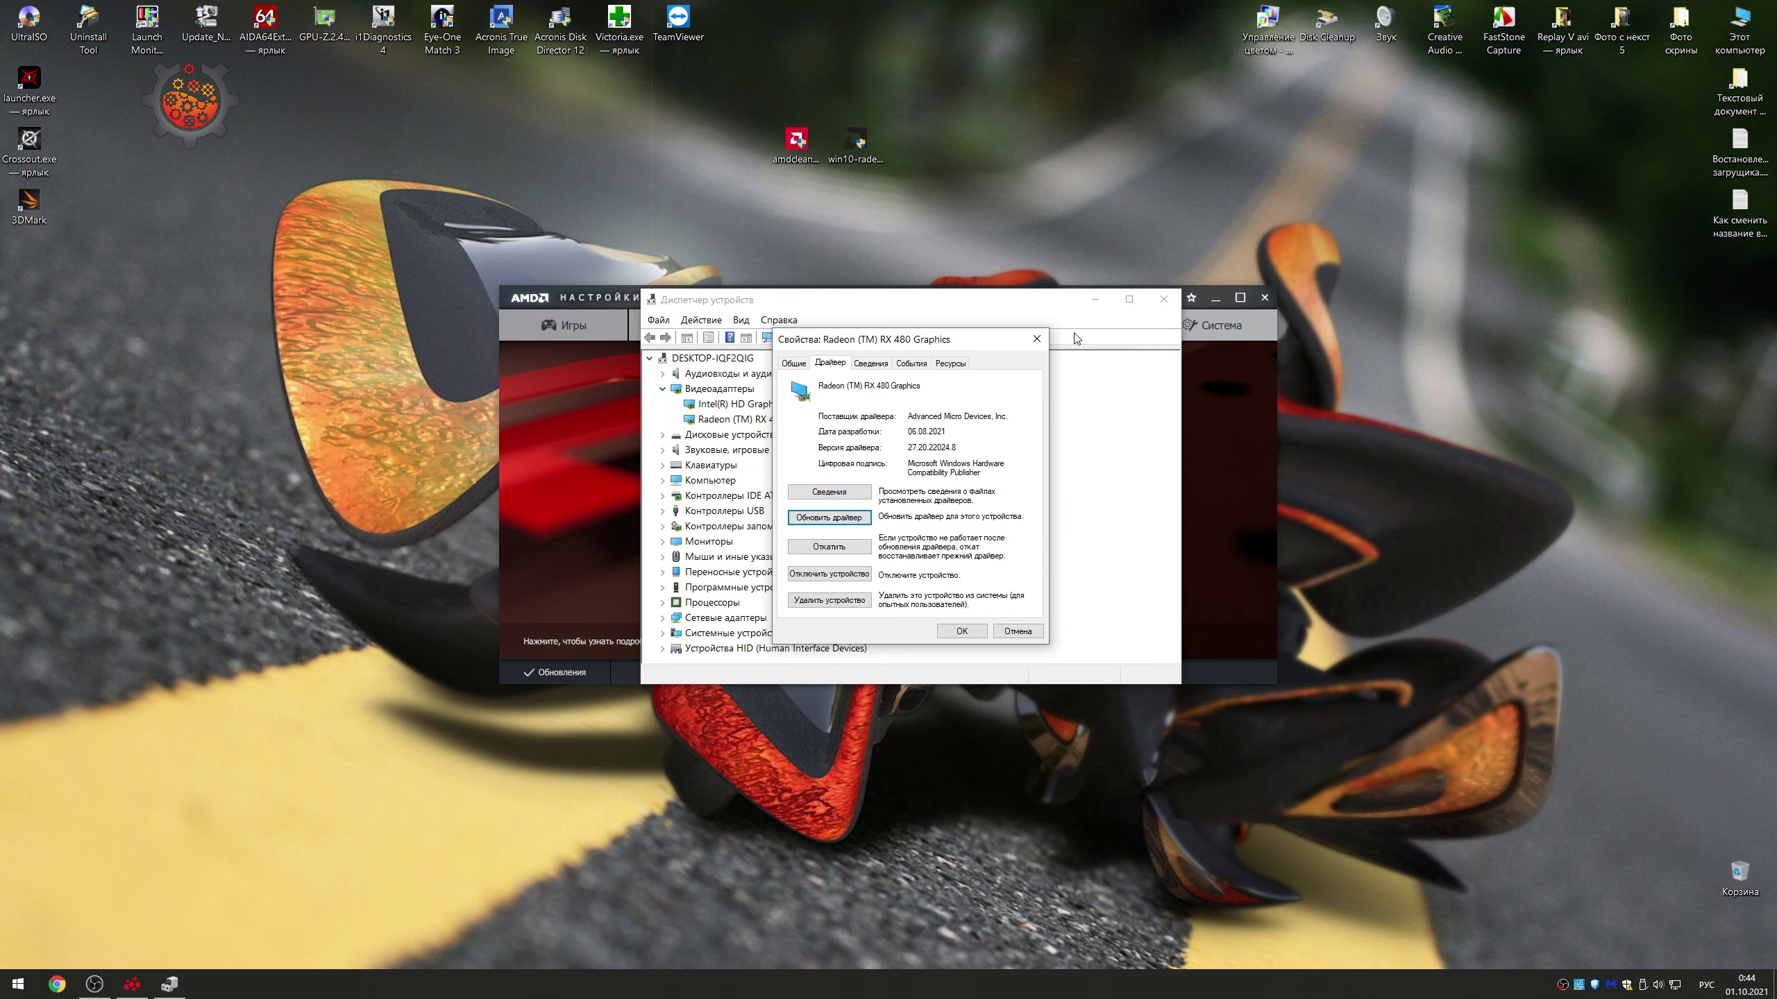
Step: Show the RX 480 device removal dialog with the option to delete its driver software enabled, and dismiss it without removing the device
click(837, 601)
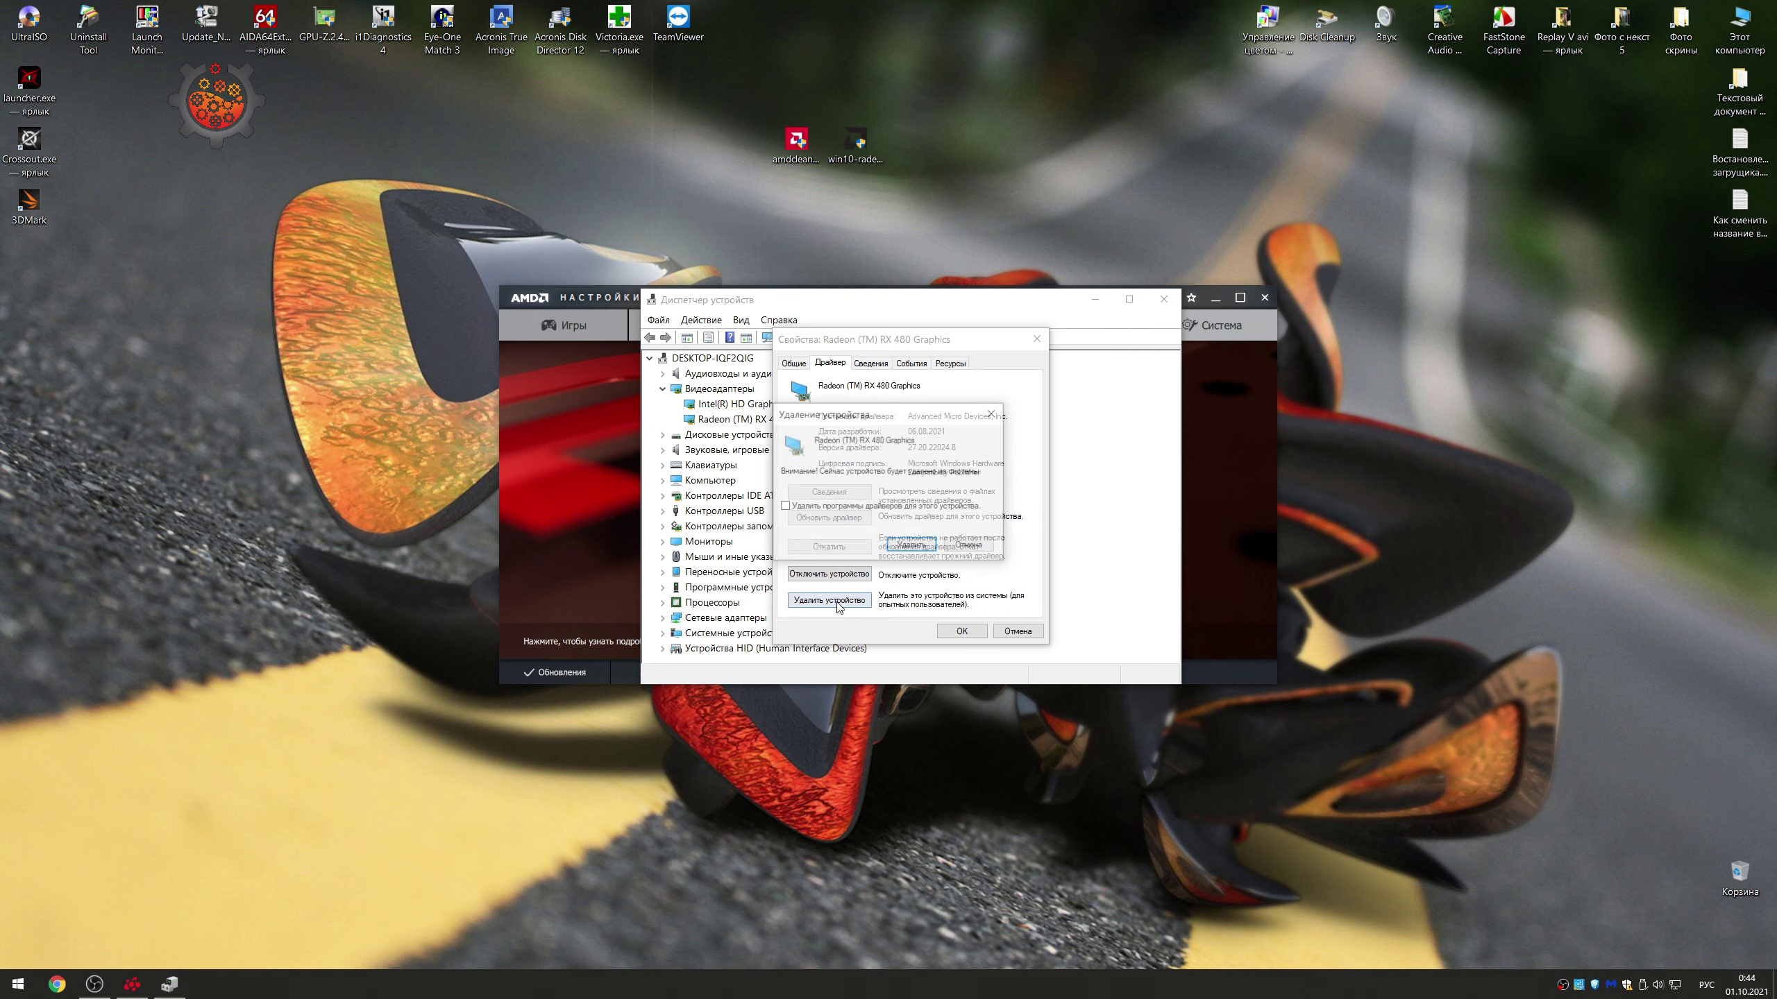
click(815, 508)
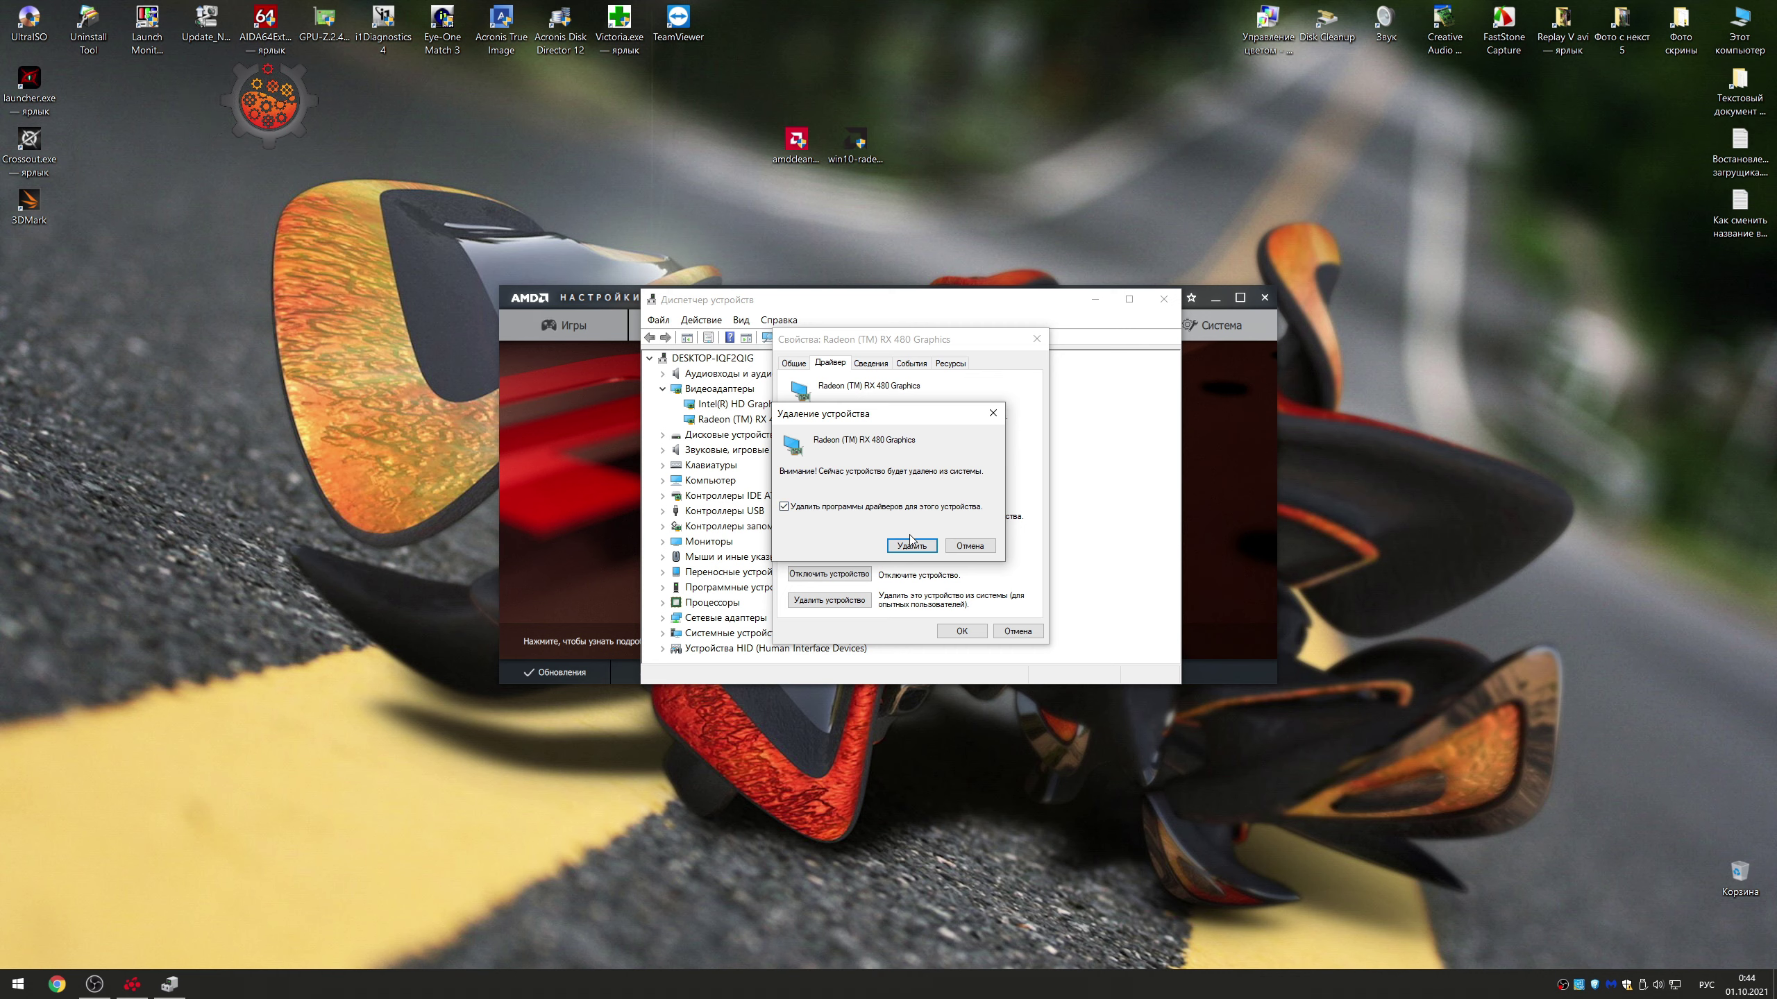
click(992, 413)
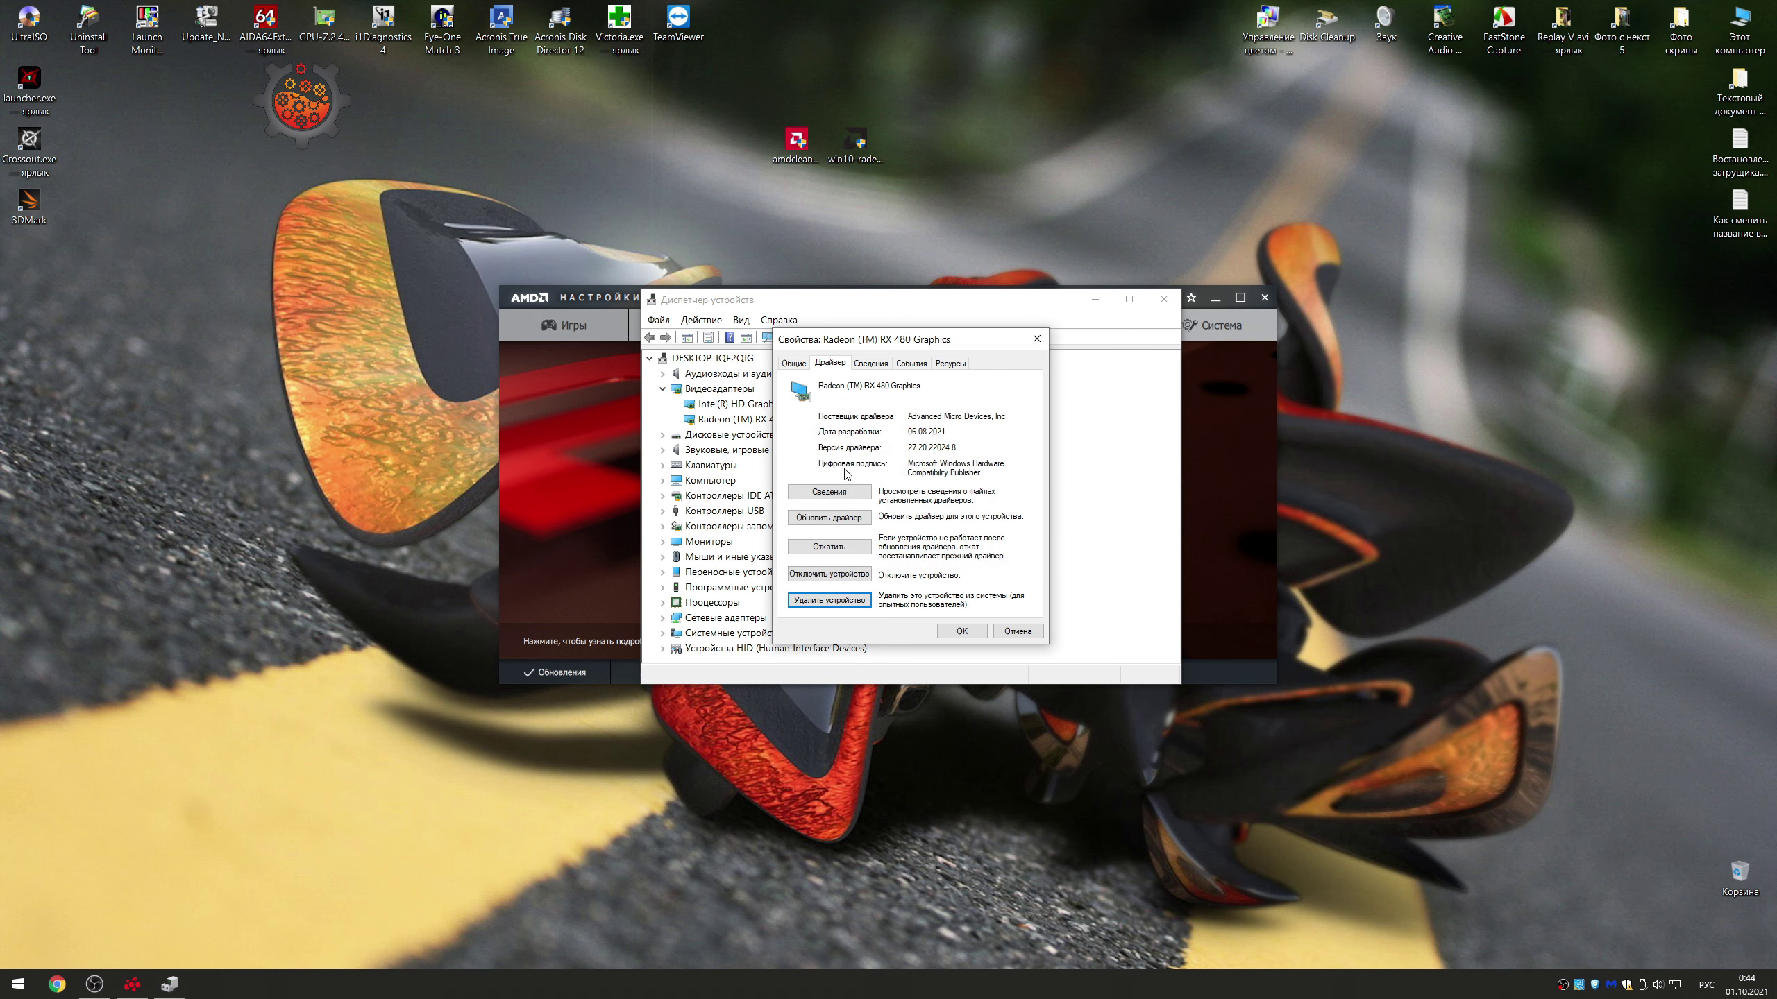
Step: Recheck the compatible RX 480 drivers, highlighting version 26.20.13031.20012, and close the update wizard, adapter properties and Device Manager without installing
click(824, 519)
click(803, 606)
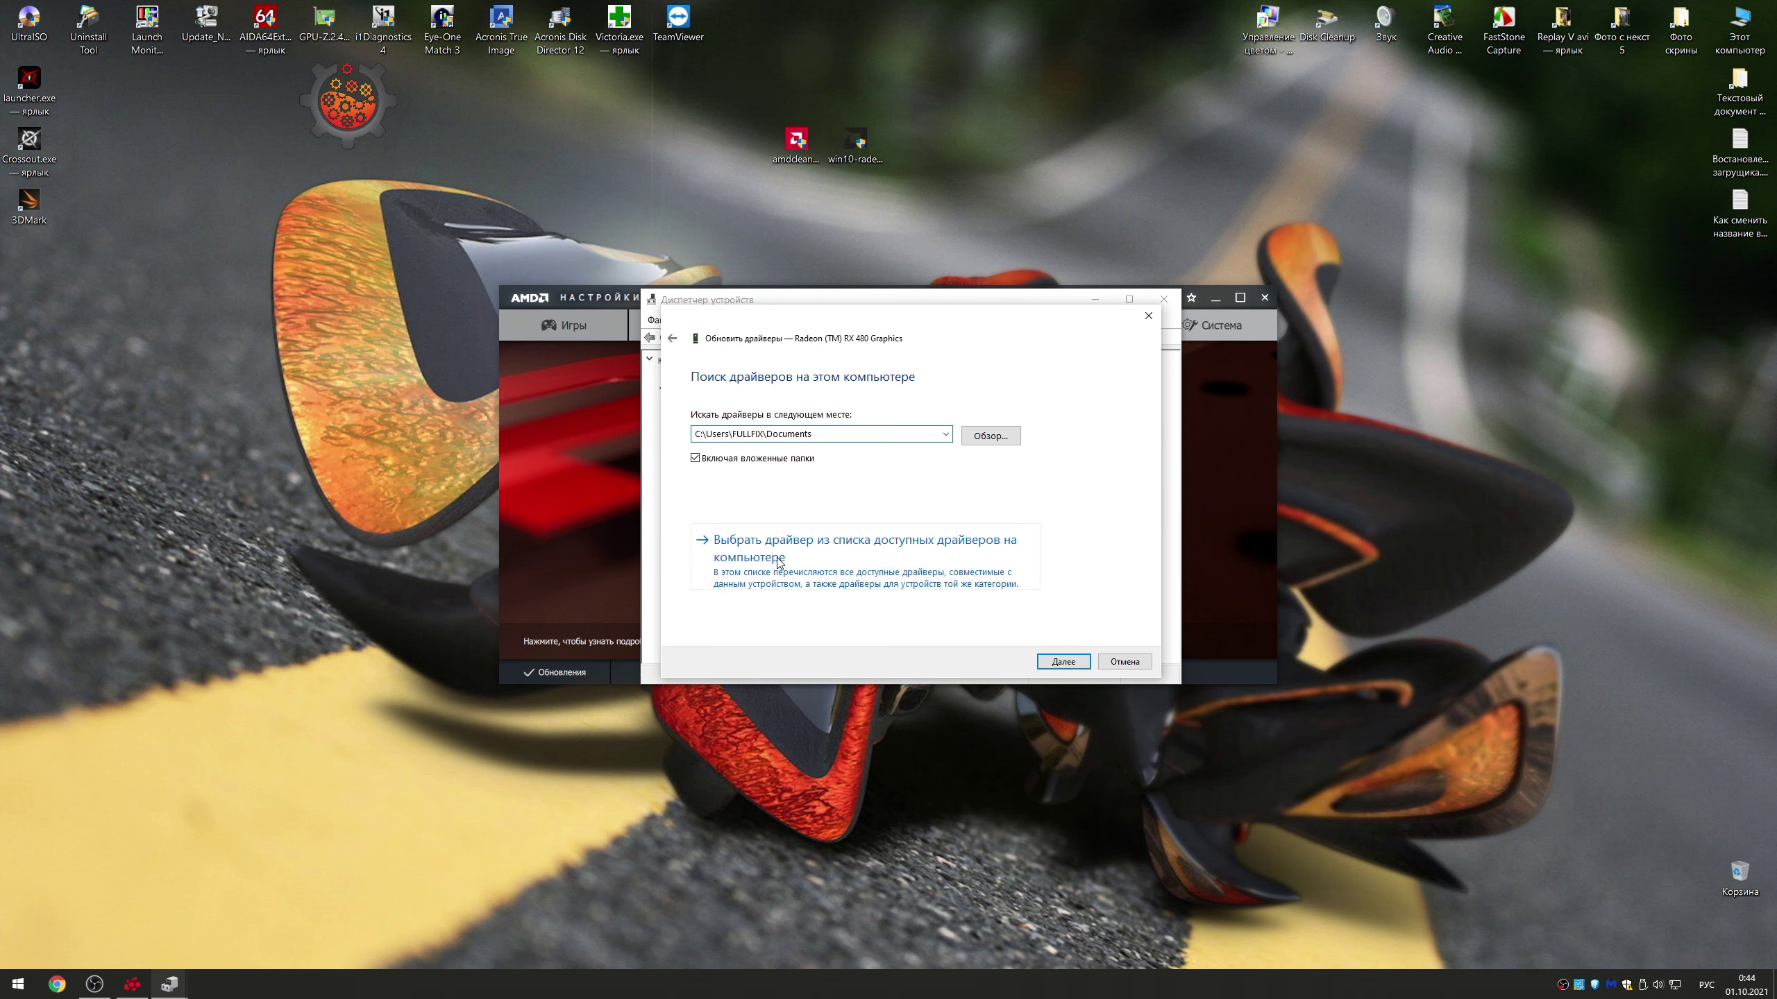
click(830, 532)
click(830, 509)
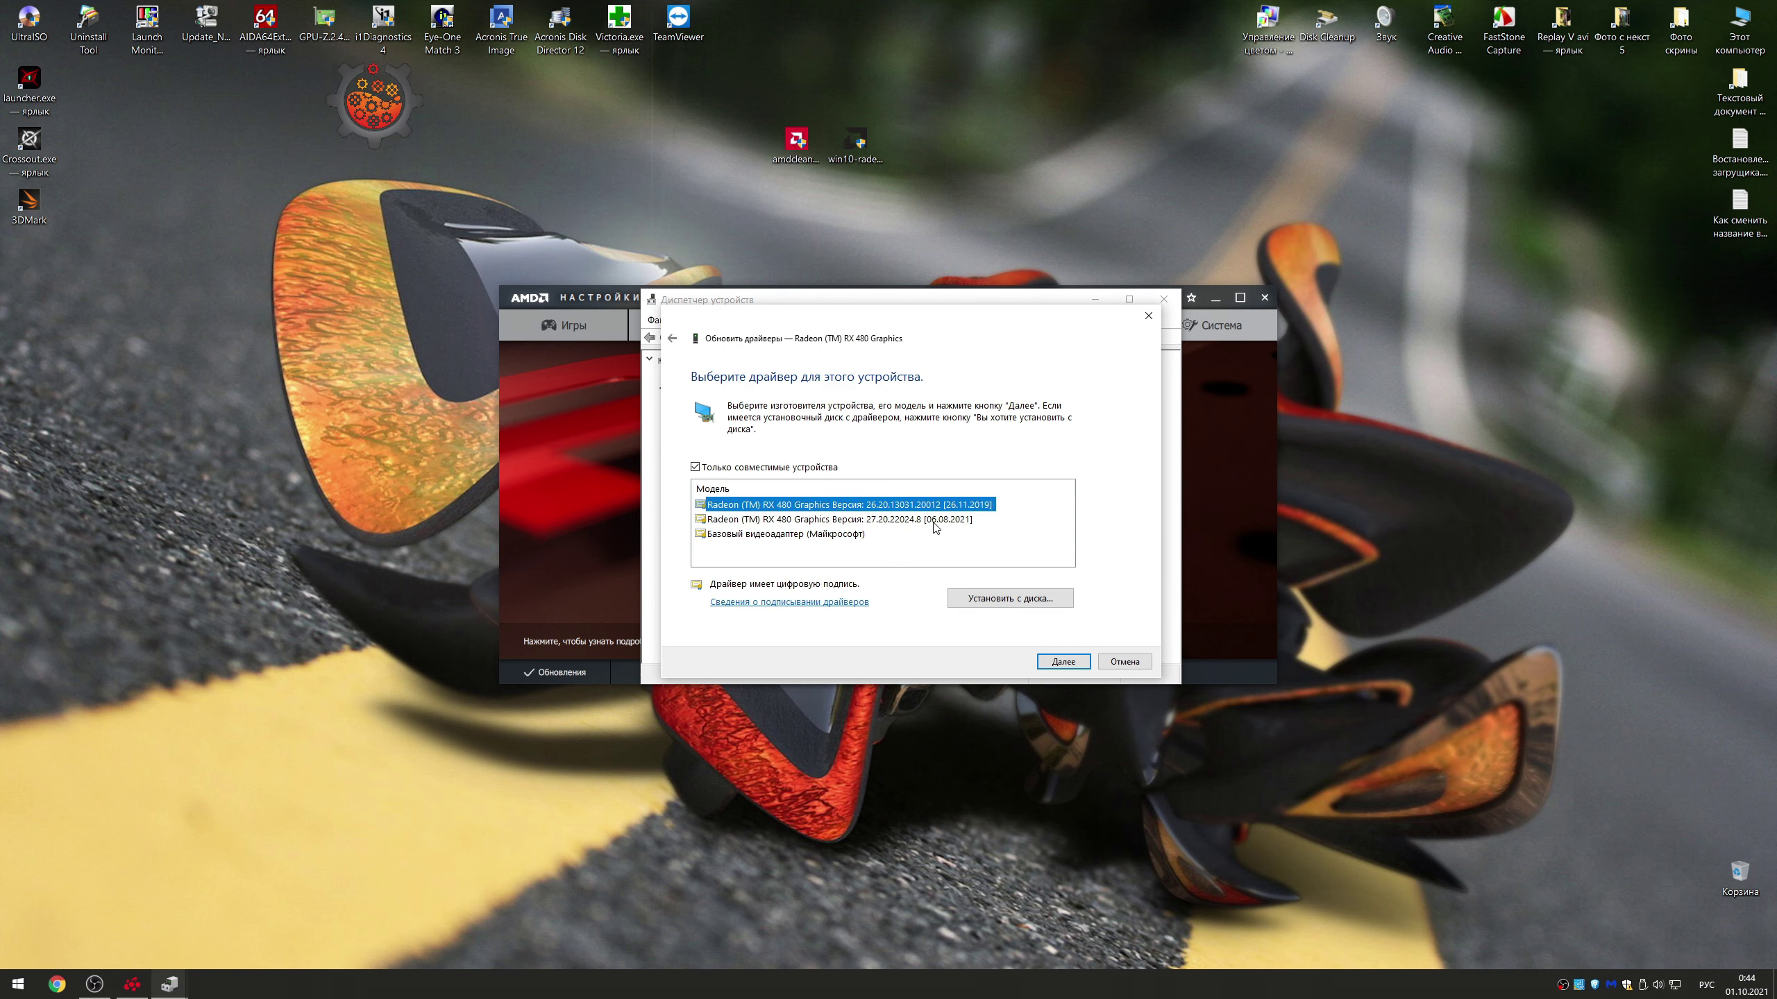
click(1148, 316)
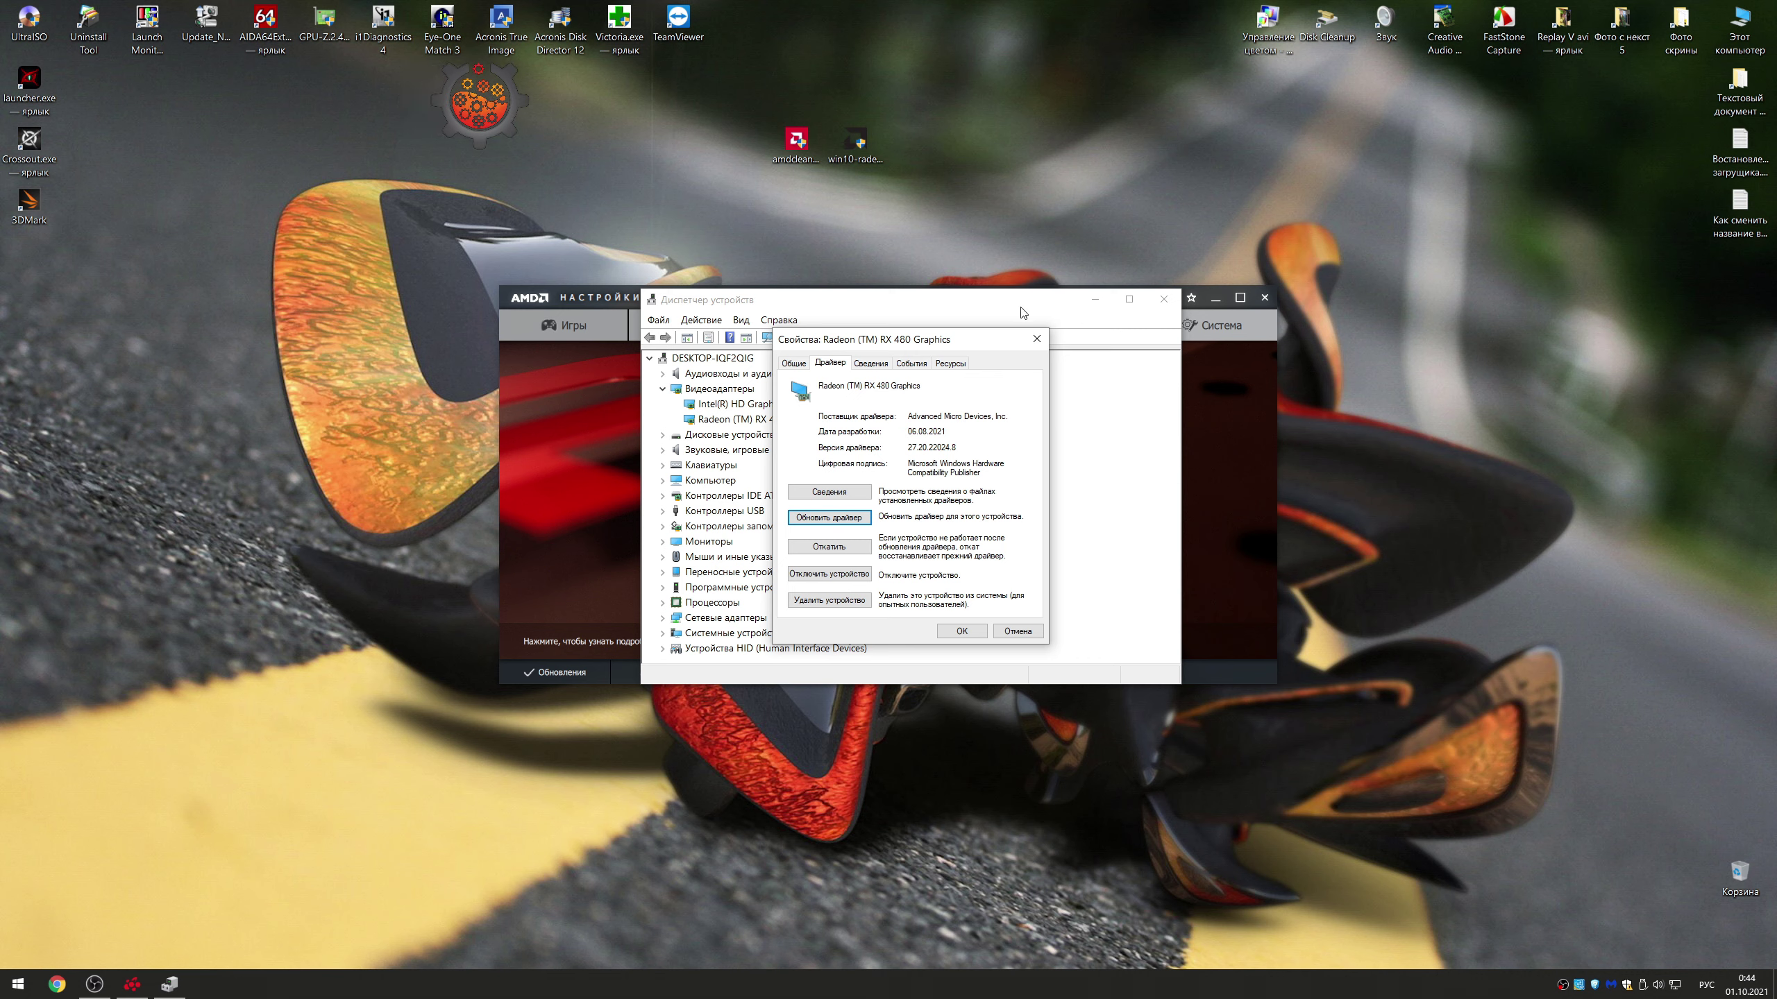
click(1036, 341)
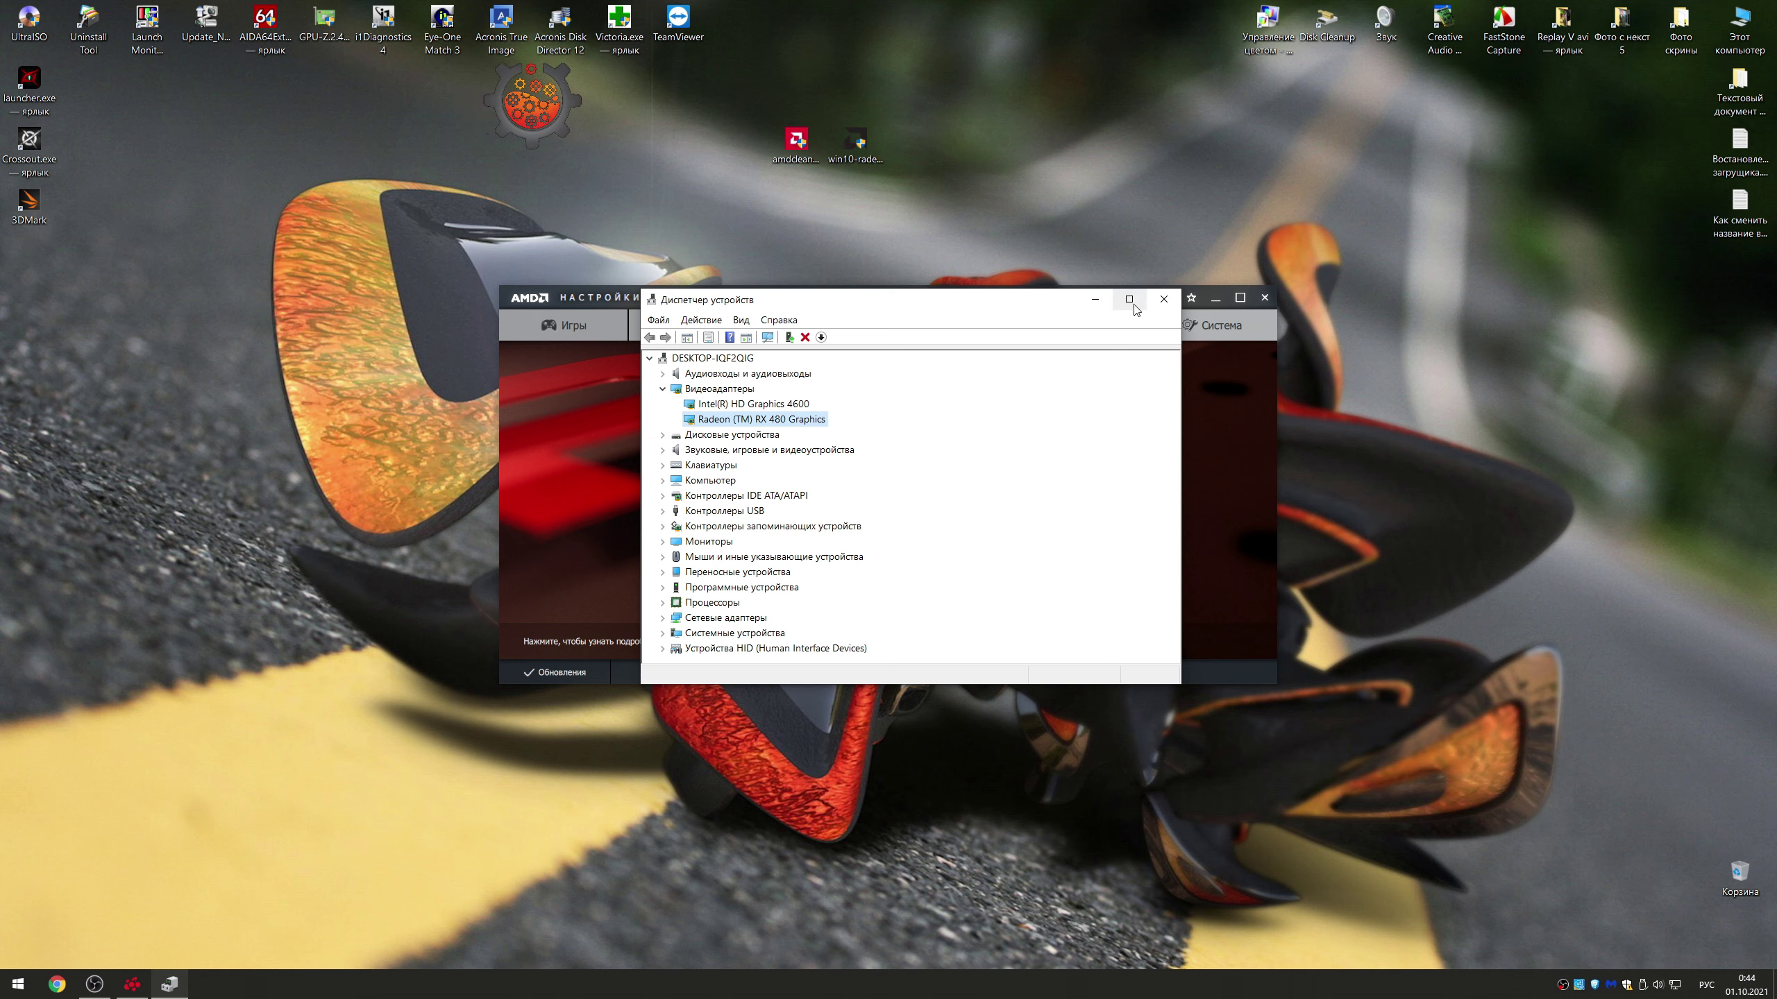
click(1164, 300)
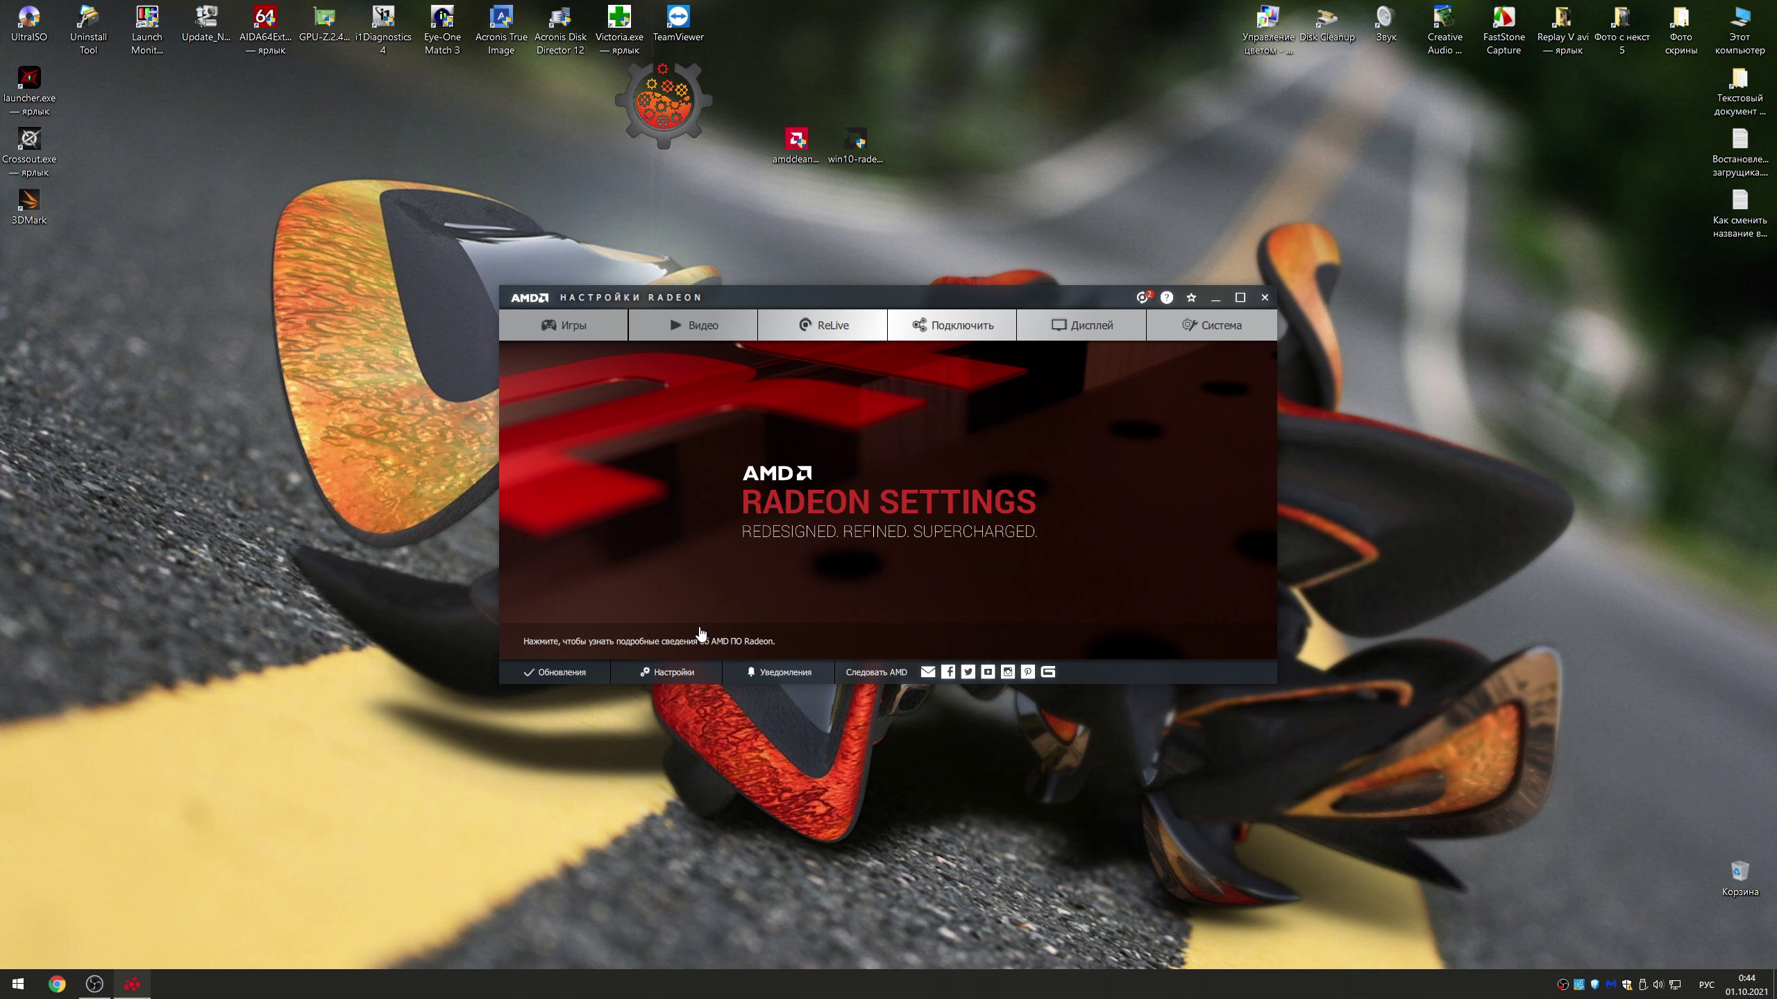
Step: View the additional preferences in Radeon Settings, return to its main screen, and shift the window slightly on the desktop
click(677, 672)
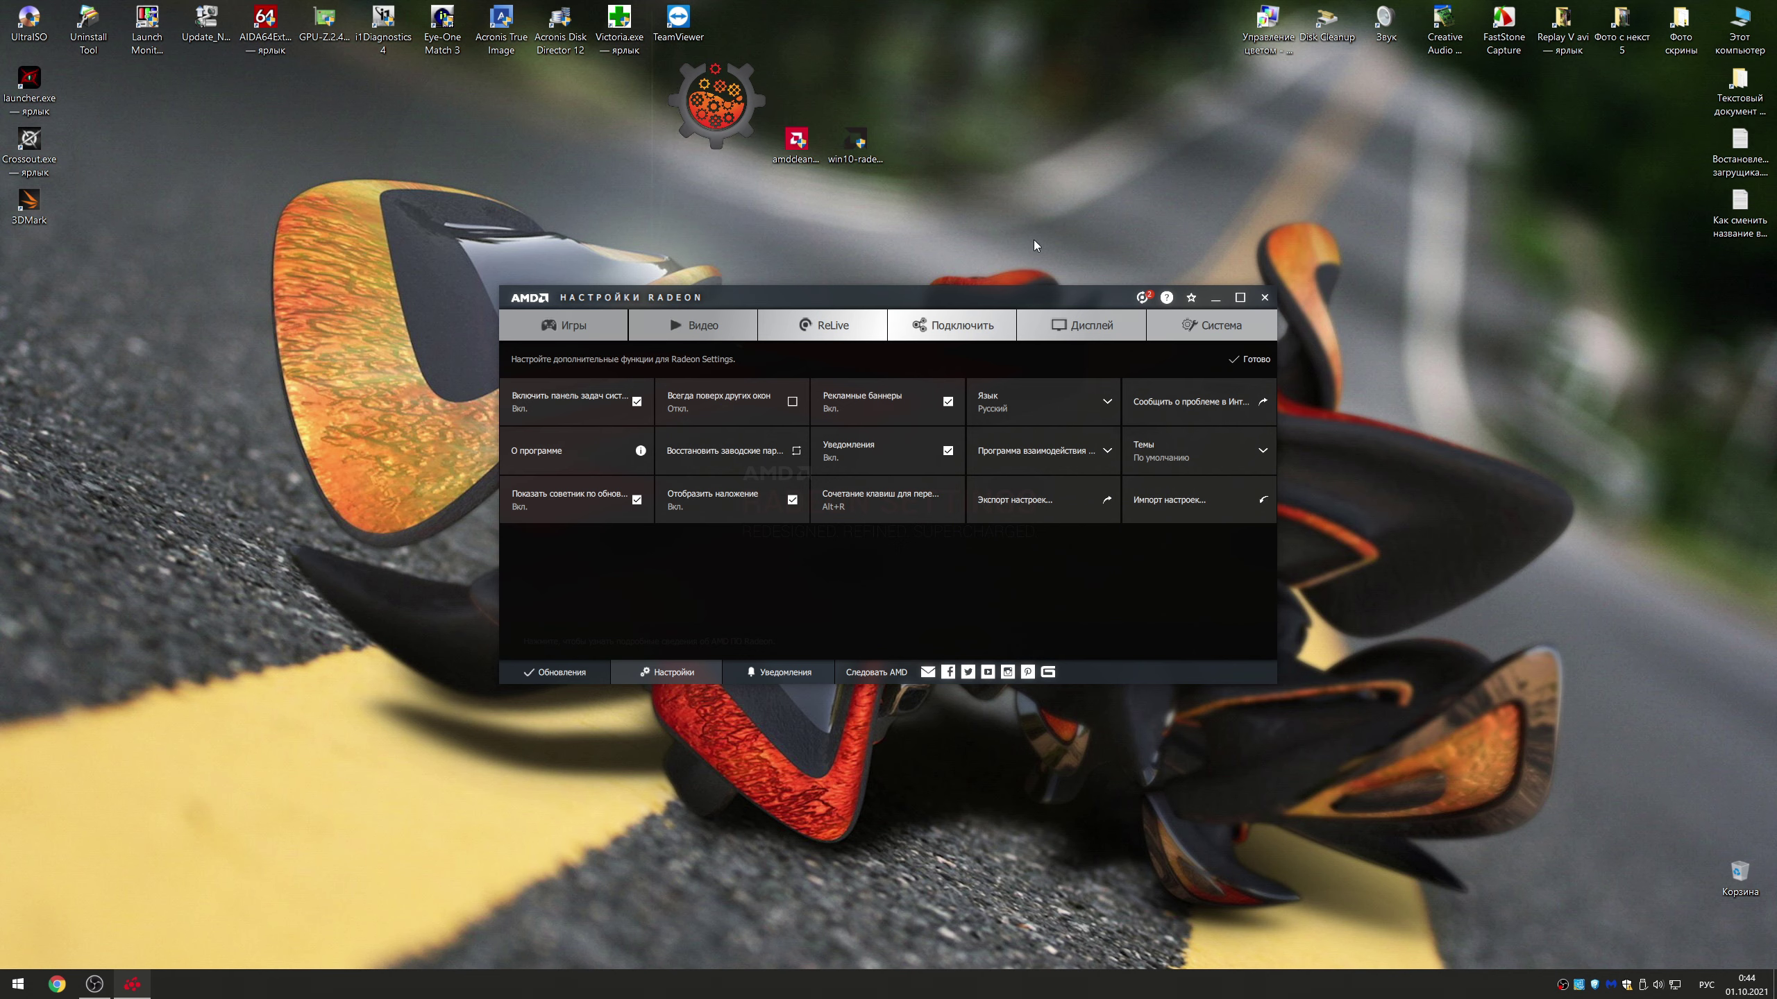
click(1258, 360)
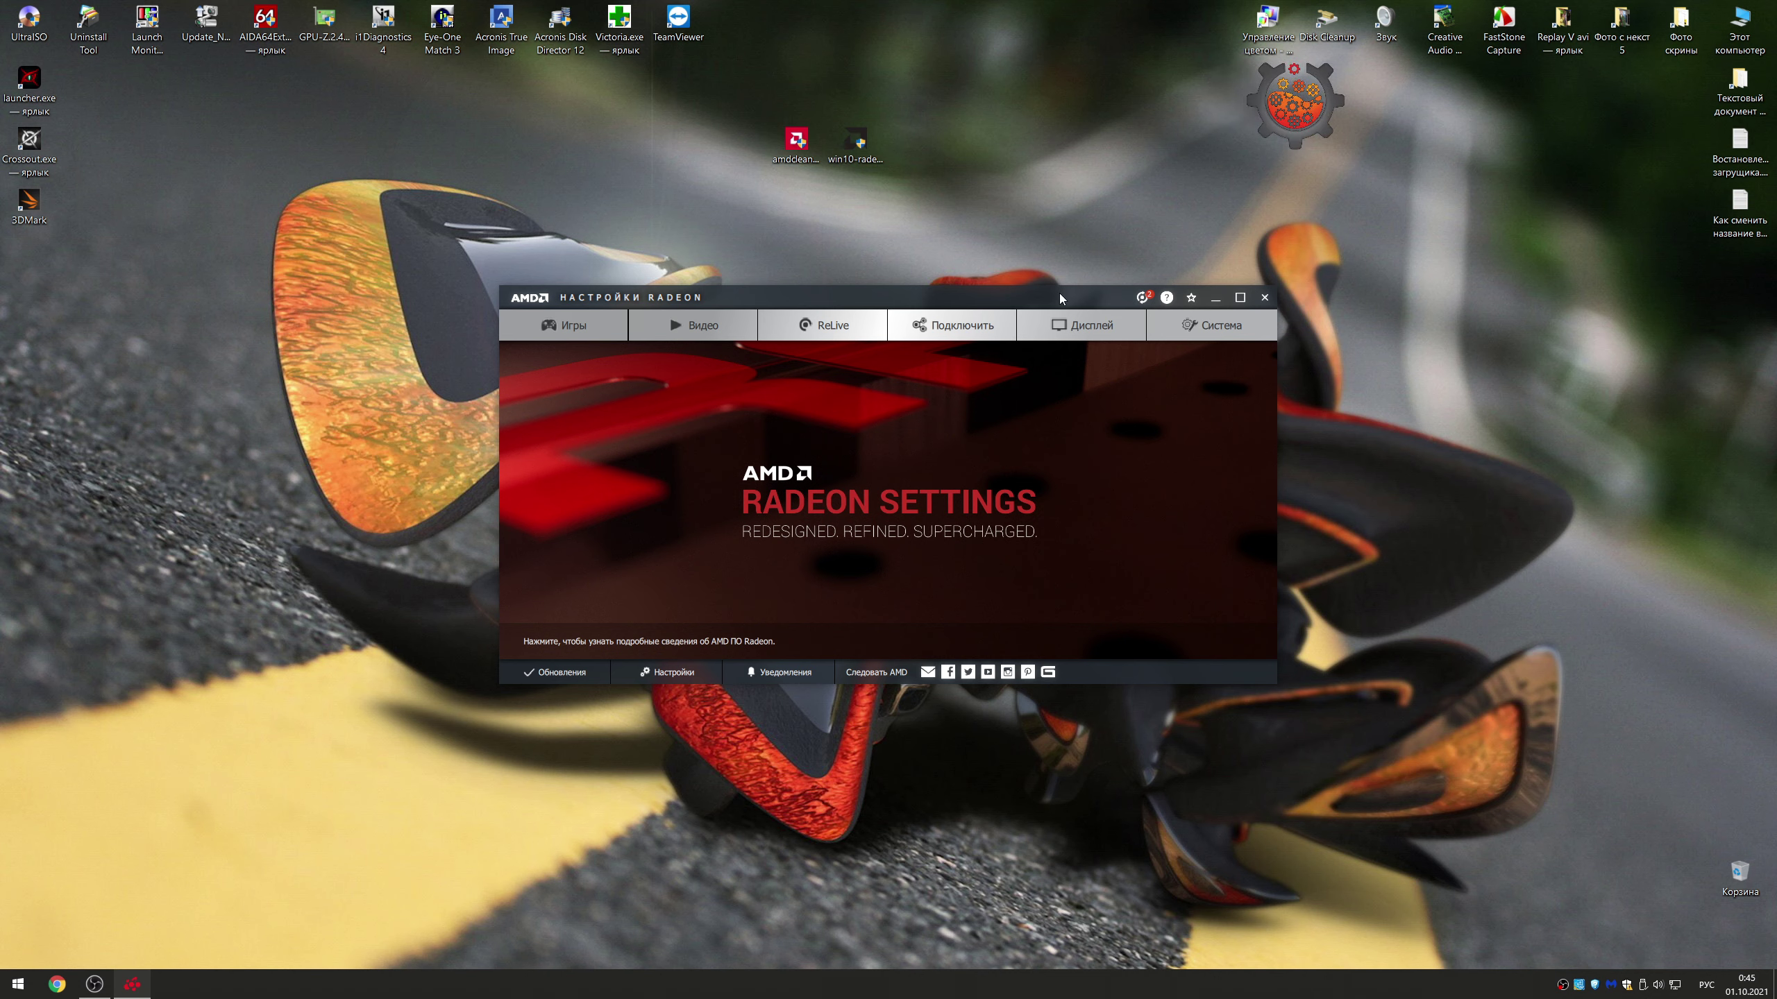
drag(1059, 294, 1008, 236)
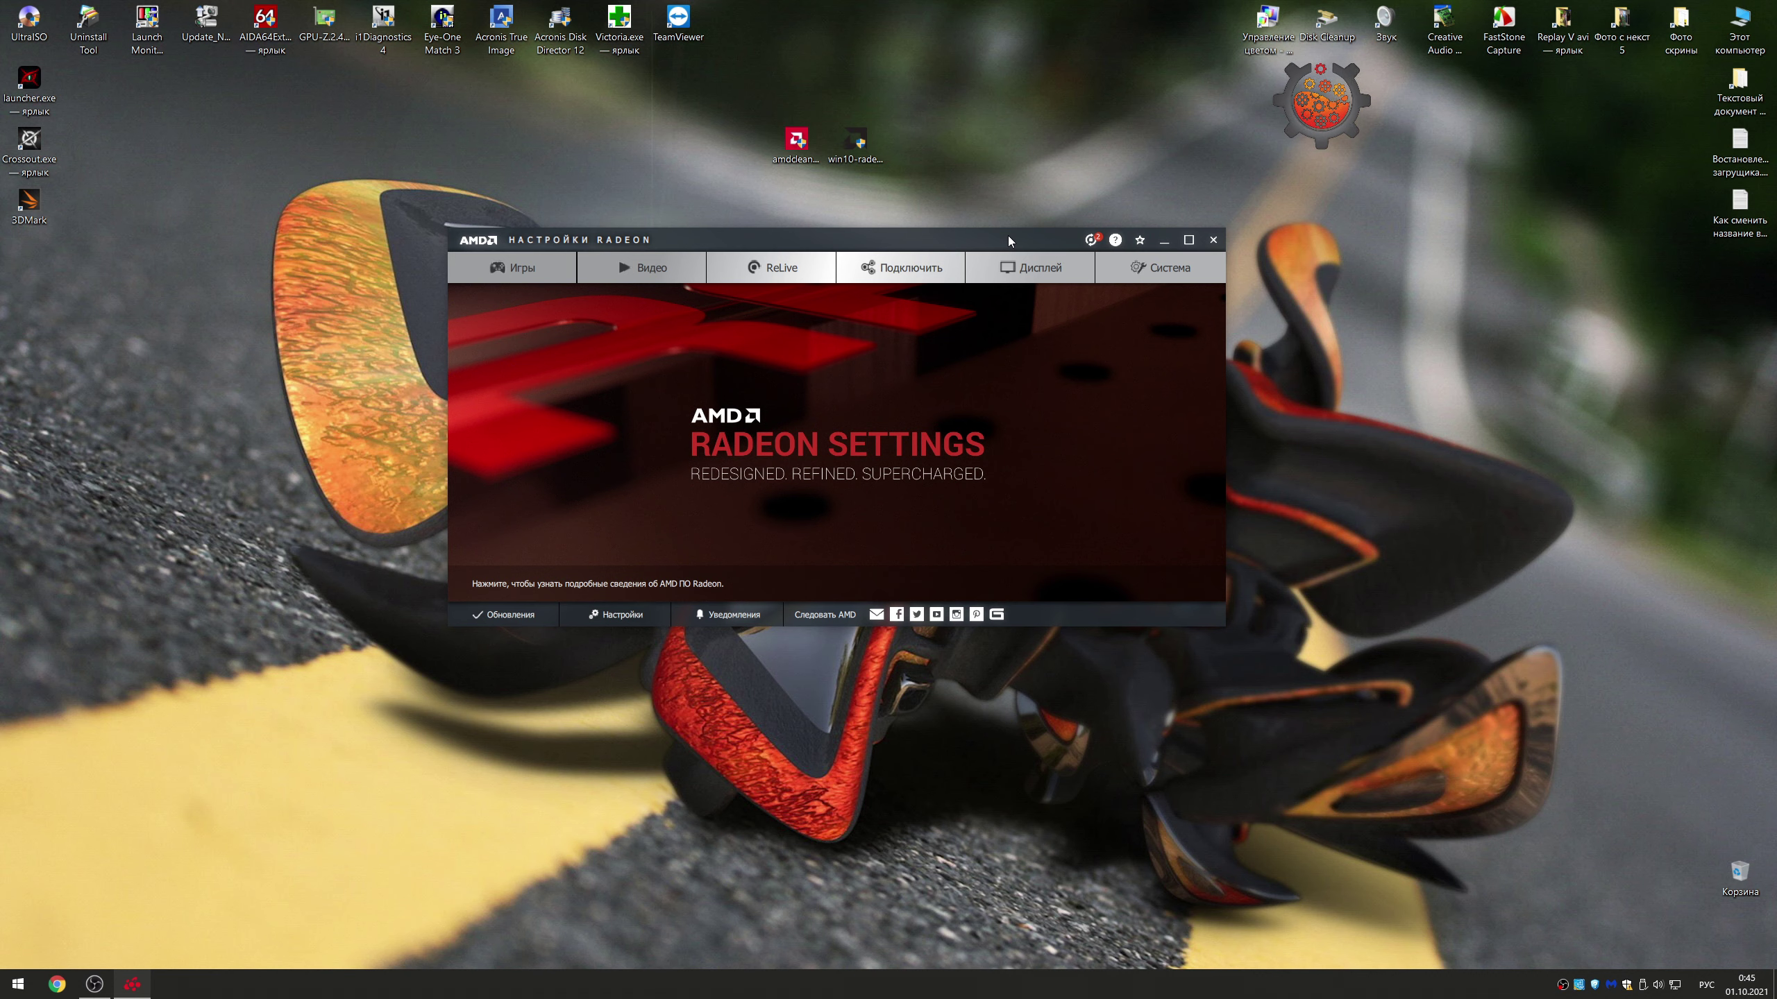